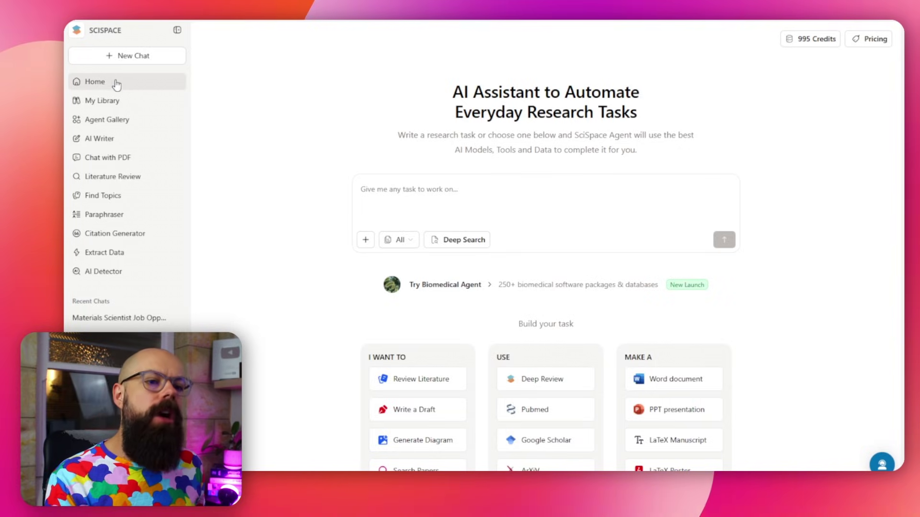
Step: Look over the popular research tasks on the home page and the recent chats, and open My Library
scroll(438, 295, down, 8)
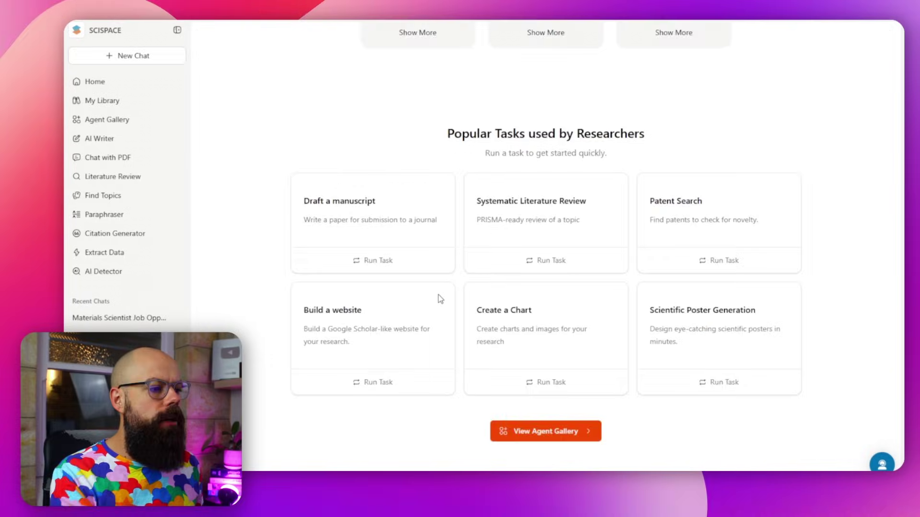
scroll(439, 295, up, 8)
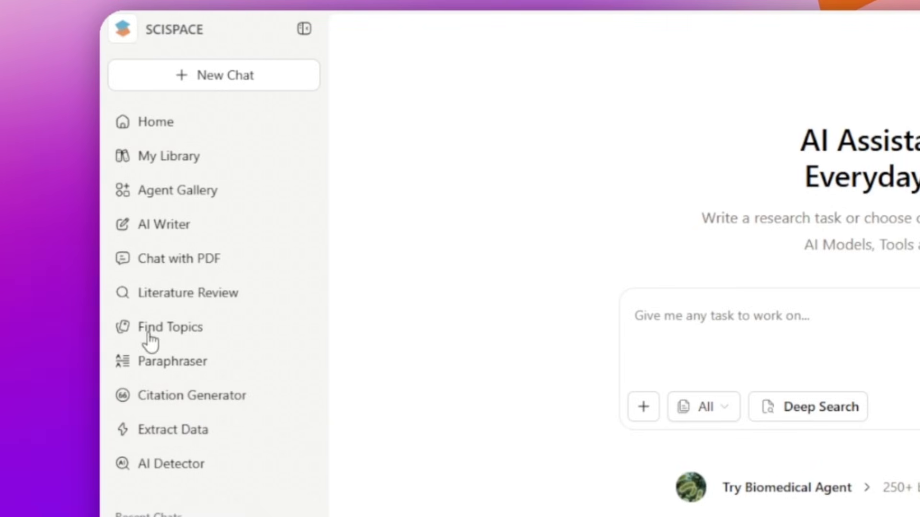
scroll(201, 516, down, 3)
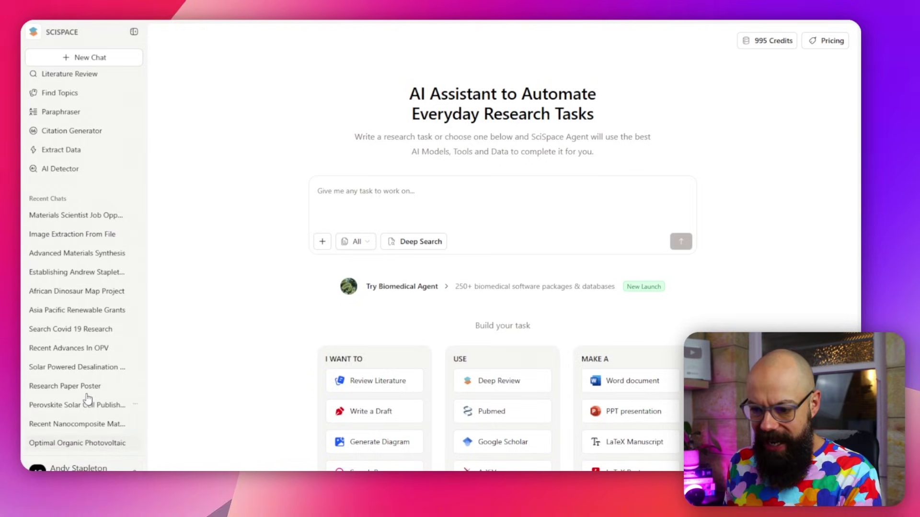
scroll(82, 374, up, 3)
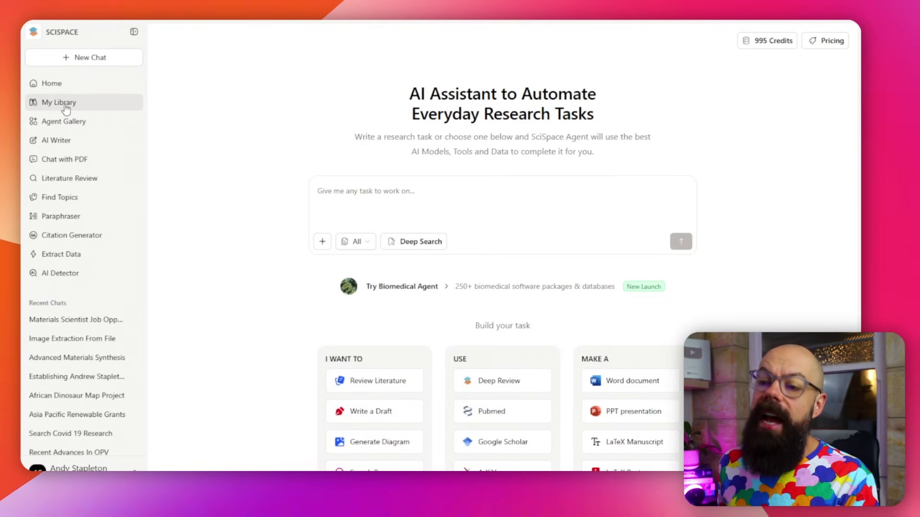
click(66, 109)
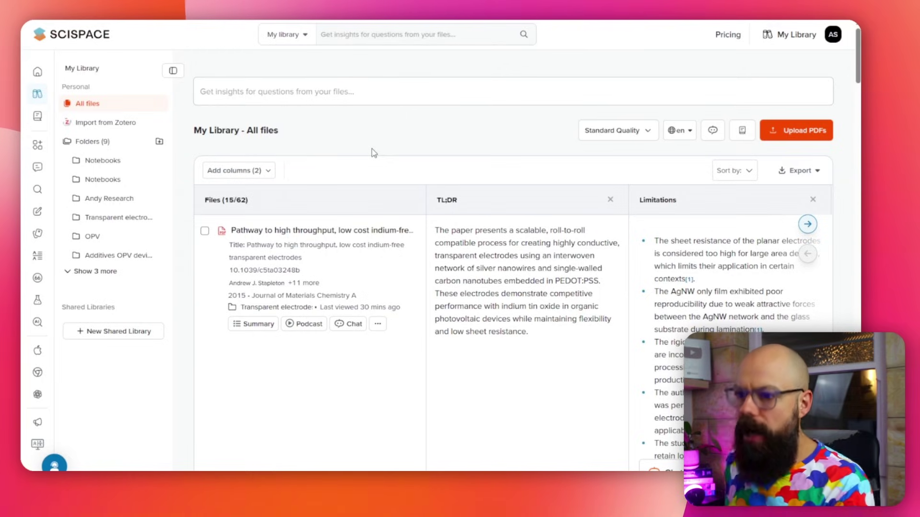
Step: Preview the Zotero collection import by selecting the first research collection, and close it without importing
click(110, 124)
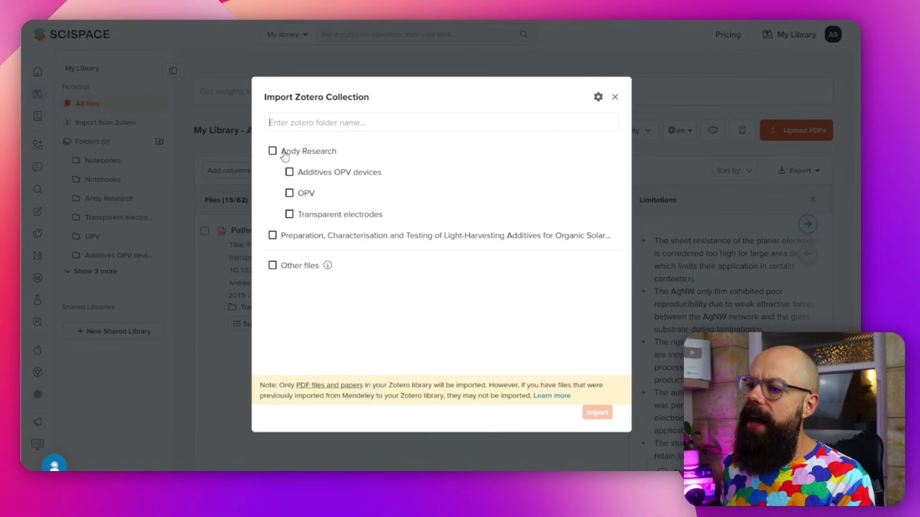
click(272, 153)
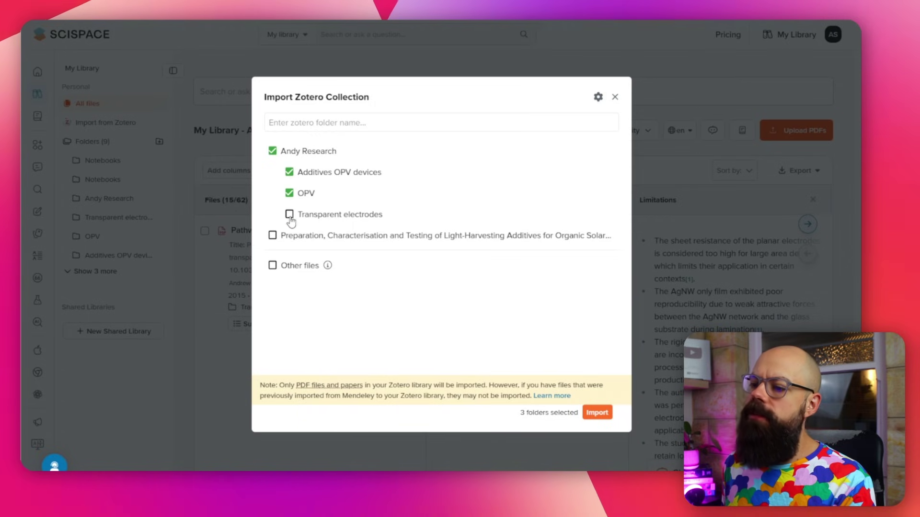
click(616, 98)
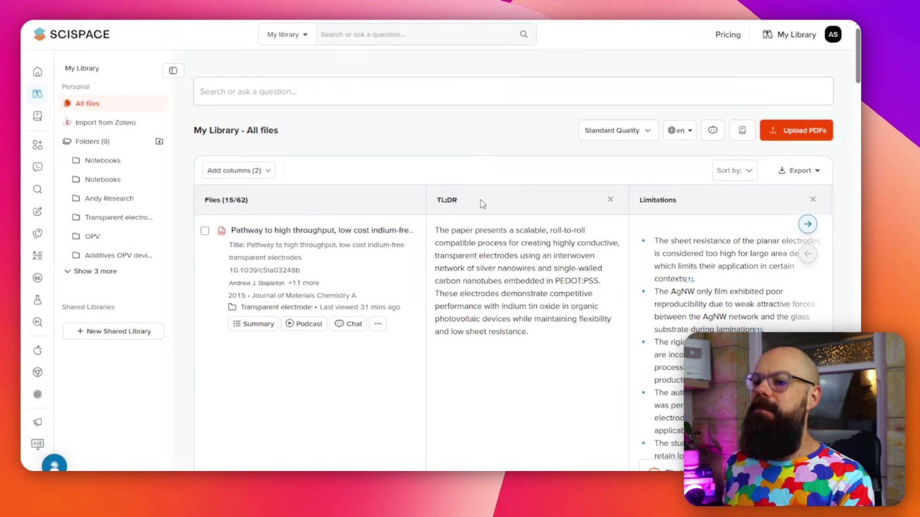
Step: Collapse the library's folder sidebar to widen the table and look through the listed papers
scroll(268, 253, down, 5)
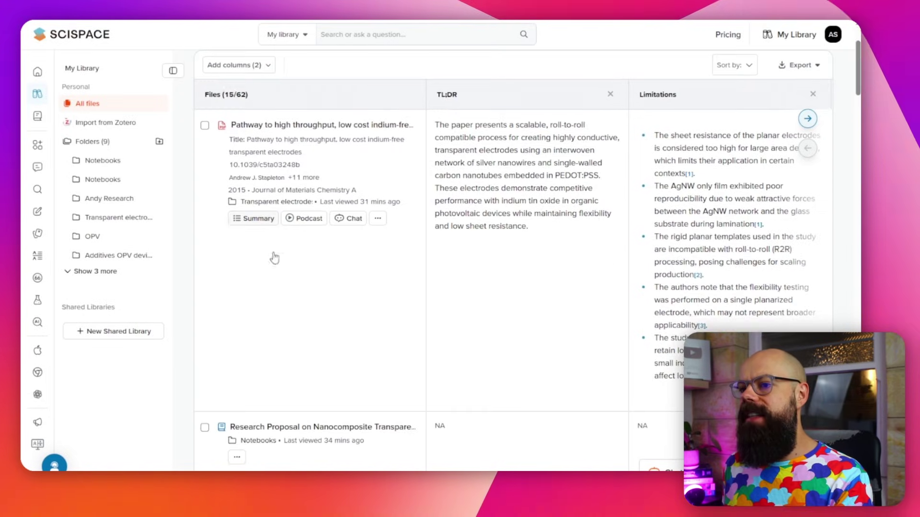
click(174, 70)
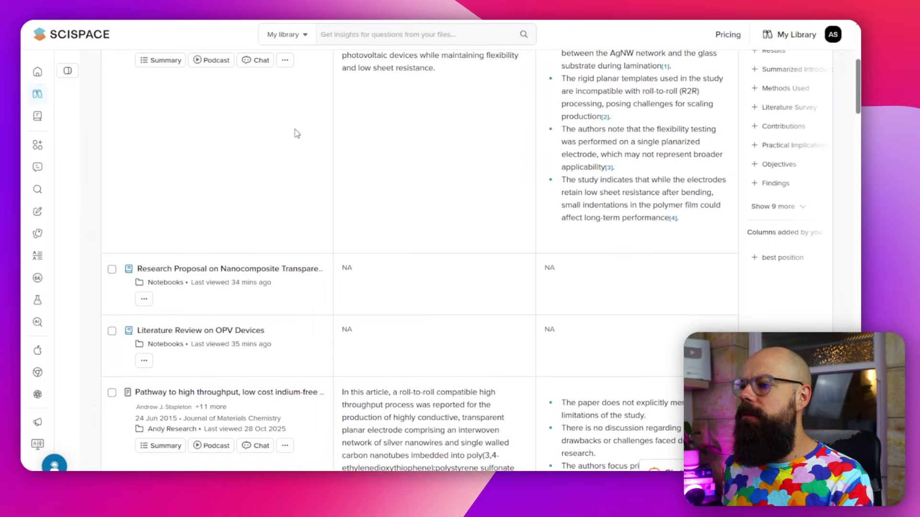
scroll(306, 139, up, 5)
scroll(242, 139, down, 10)
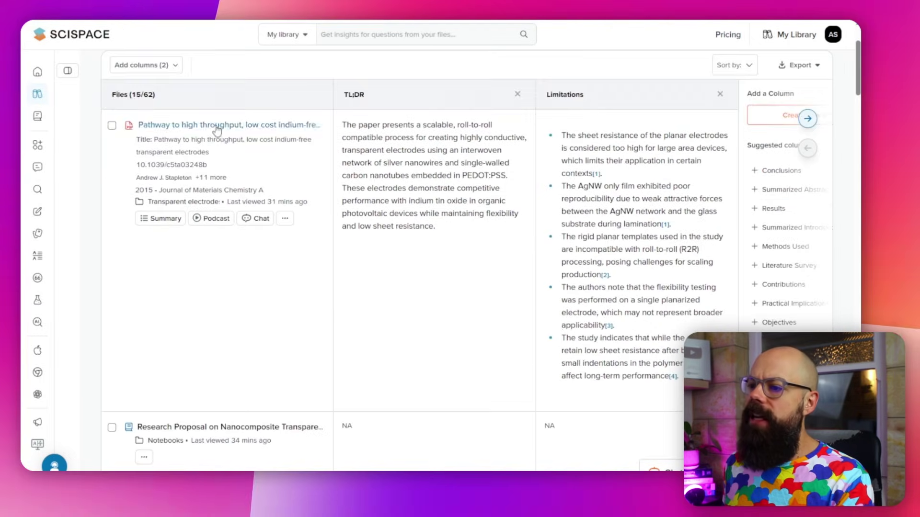
scroll(264, 153, down, 2)
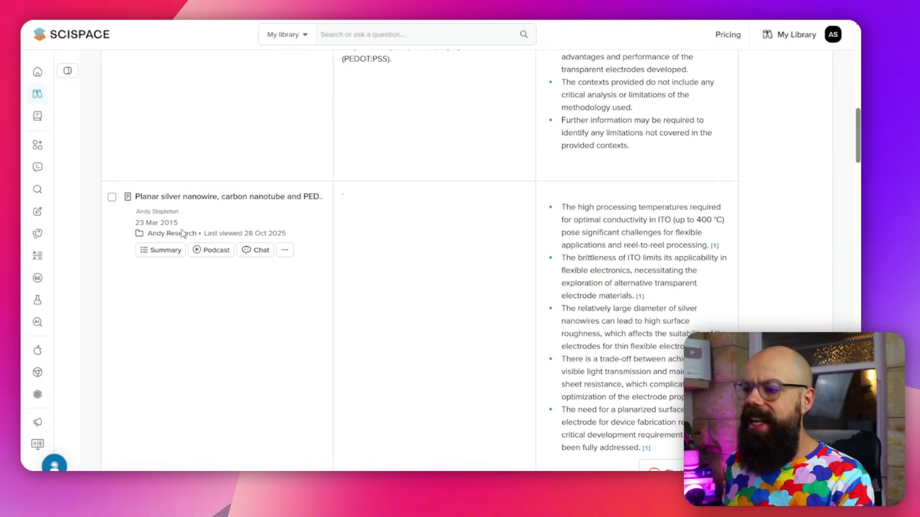
scroll(373, 221, up, 9)
scroll(375, 213, up, 5)
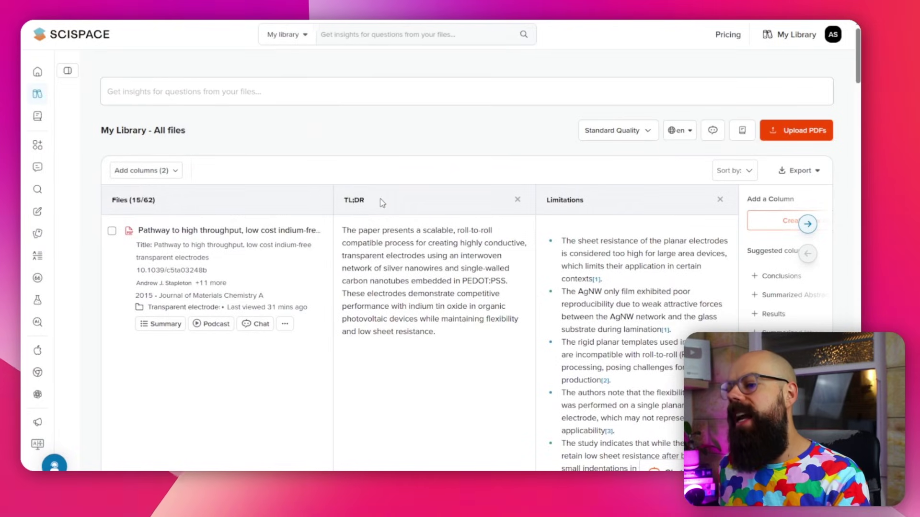
Step: Examine the TL;DR and Limitations columns for the listed papers, highlighting the first paper's TL;DR text
scroll(380, 309, down, 10)
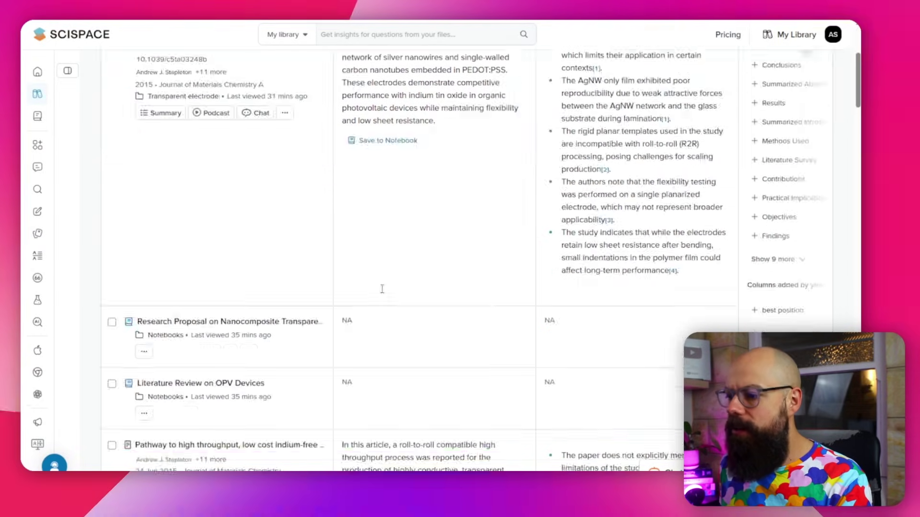
scroll(386, 282, up, 10)
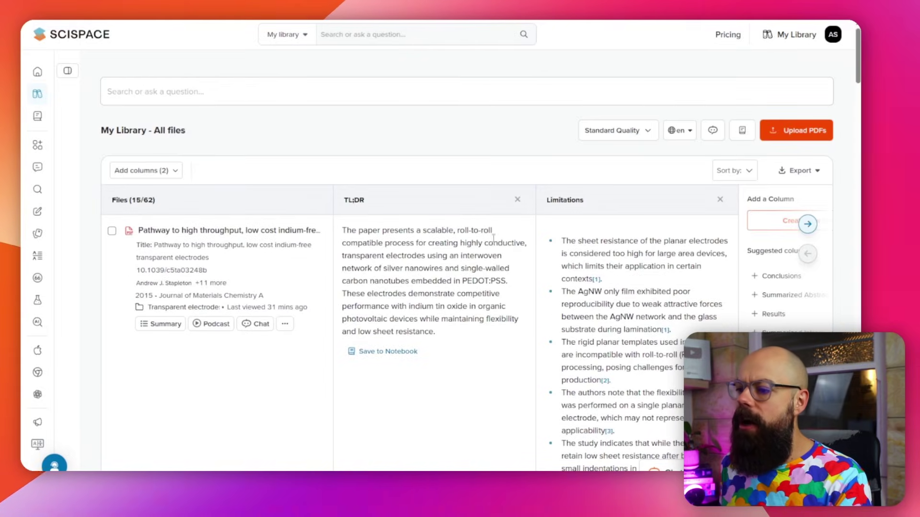
drag(356, 233, 437, 327)
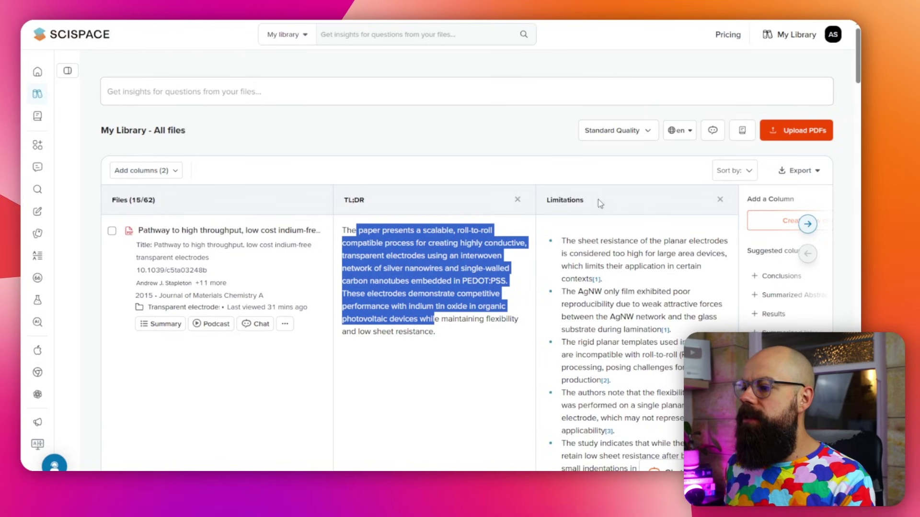
scroll(599, 203, down, 12)
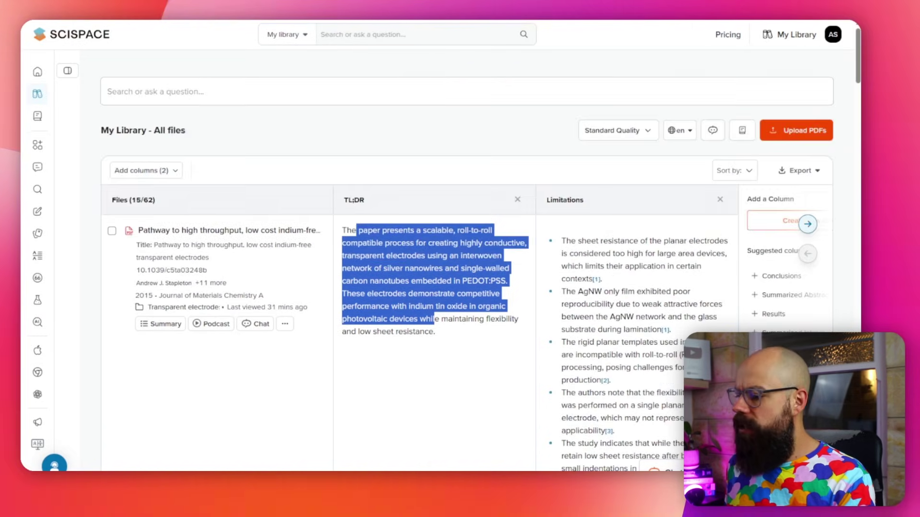
scroll(597, 349, down, 15)
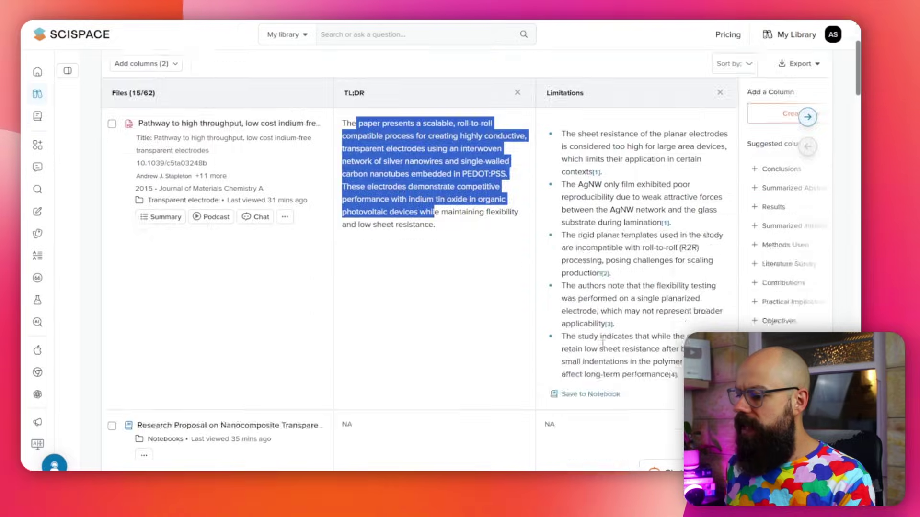
scroll(598, 353, down, 10)
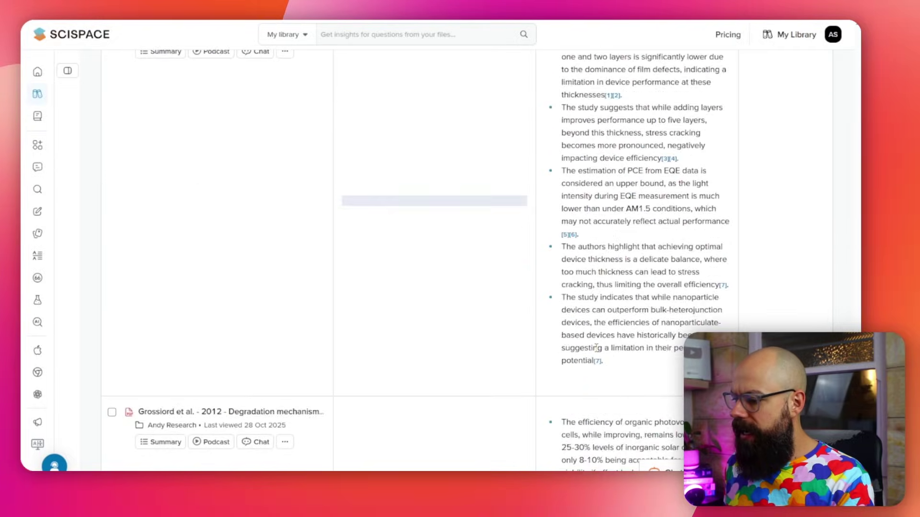
Step: Bring the Add a Column area into view, expand the full list of suggested columns and review it
drag(559, 370, 669, 371)
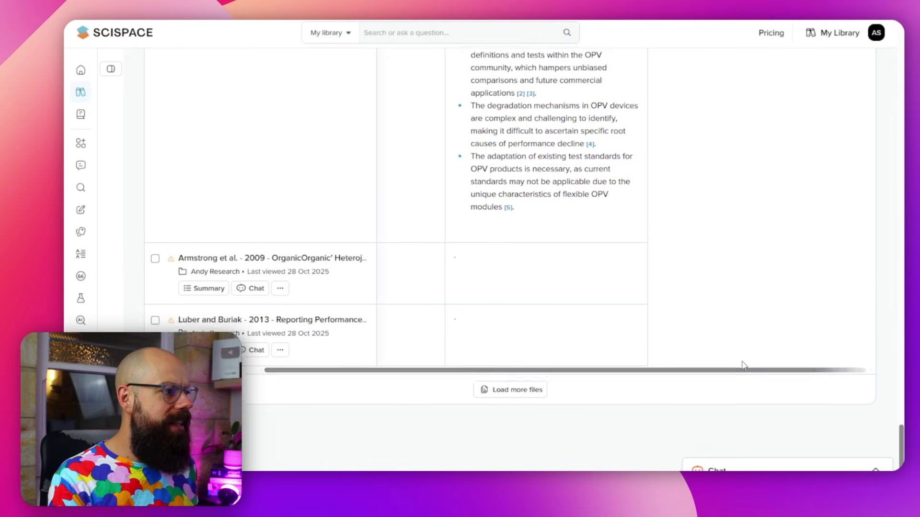
scroll(696, 347, up, 15)
scroll(737, 346, up, 15)
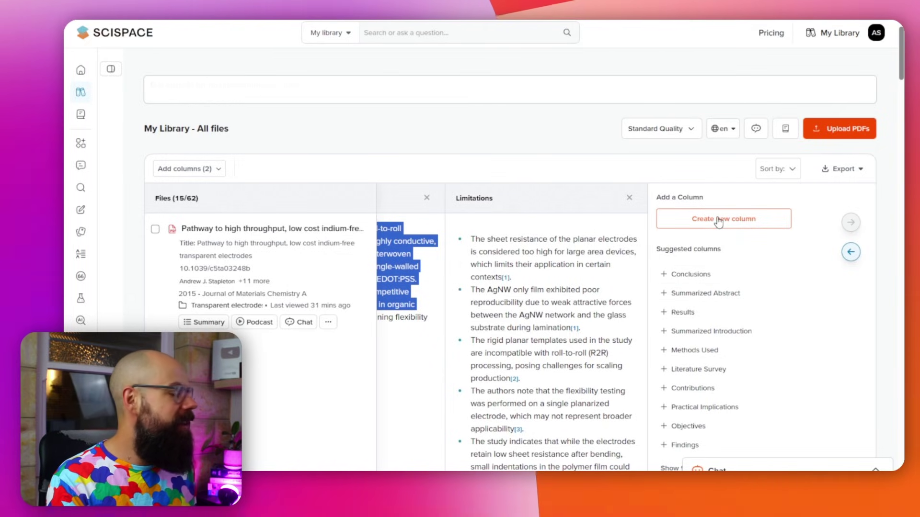
scroll(699, 213, down, 1)
scroll(690, 355, down, 1)
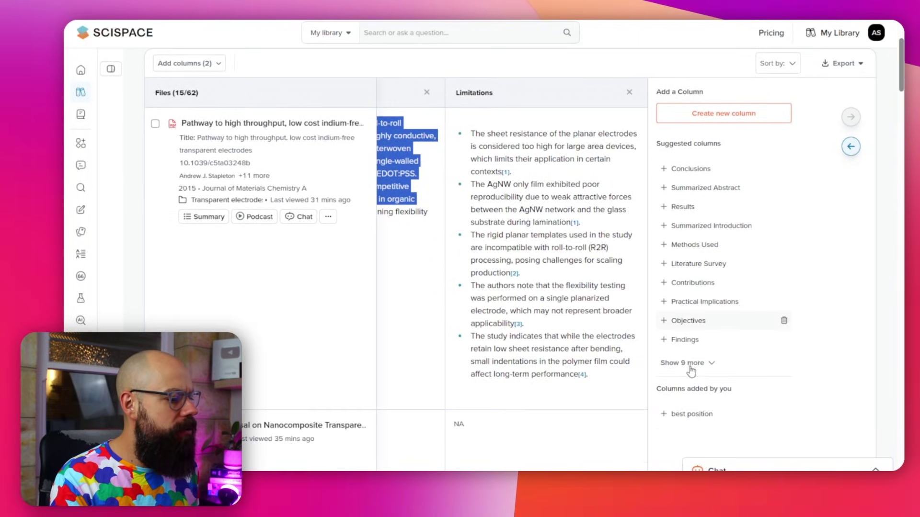
click(693, 365)
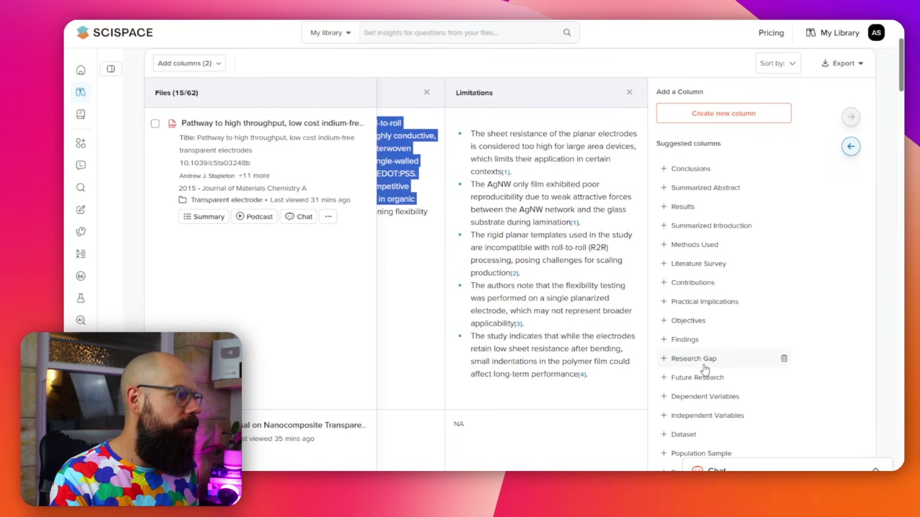
scroll(695, 247, down, 5)
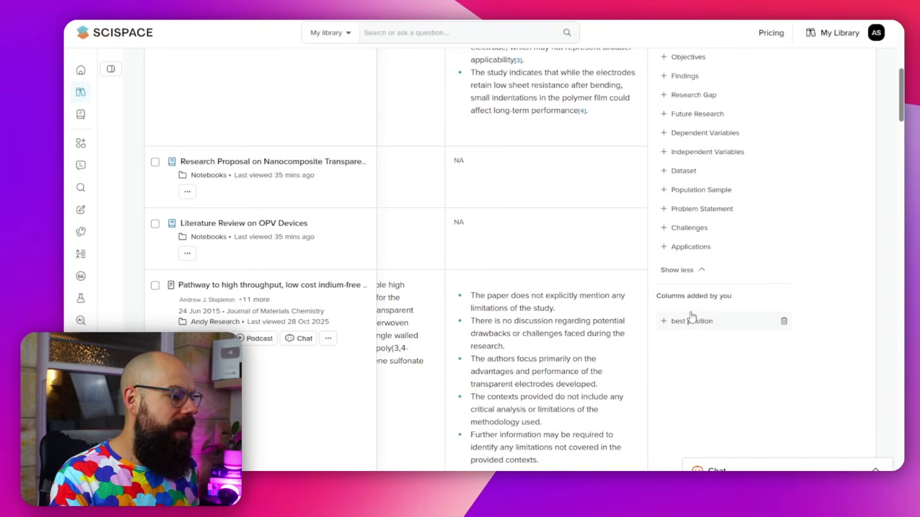
scroll(700, 331, up, 5)
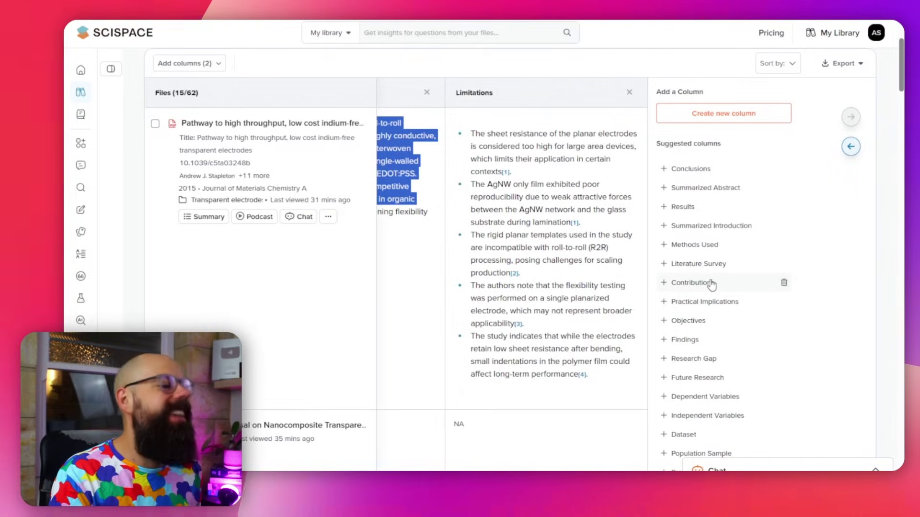
scroll(711, 286, down, 5)
scroll(695, 281, up, 10)
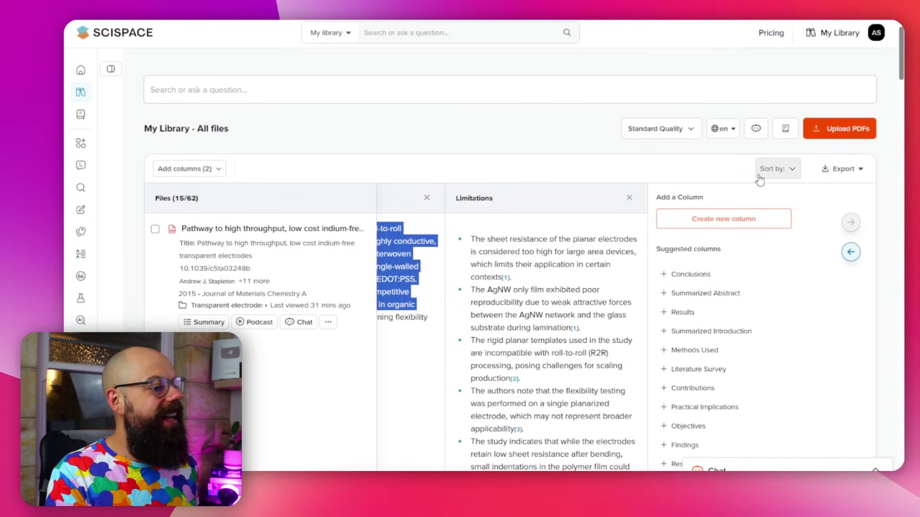
Step: Check the library's language choices and its chat panel, closing both without changes
click(731, 136)
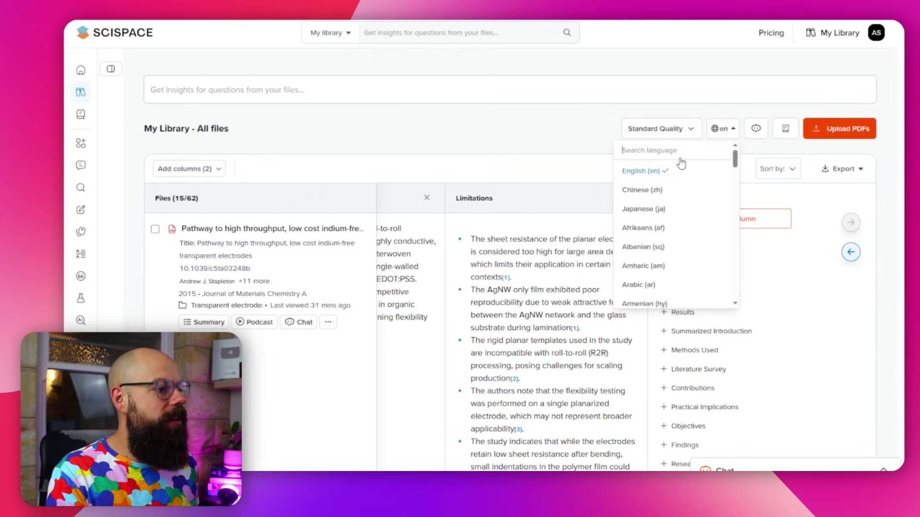
click(749, 104)
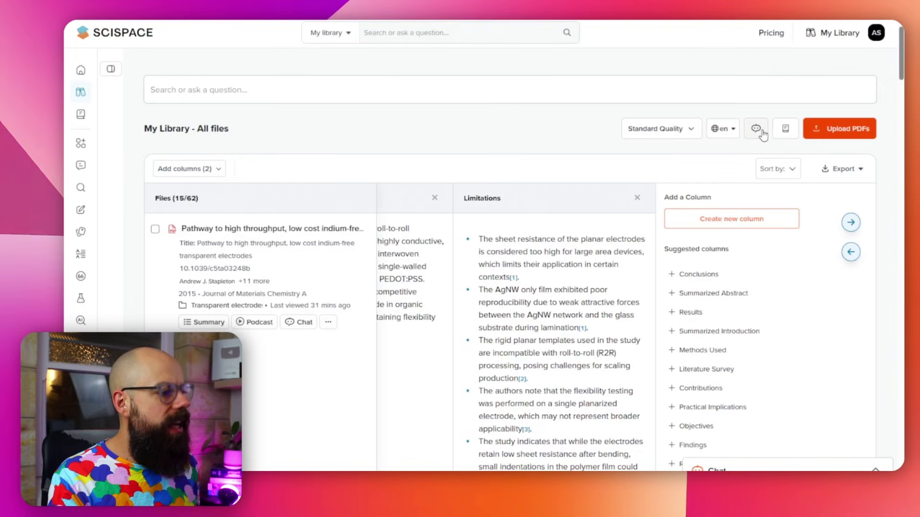
click(757, 129)
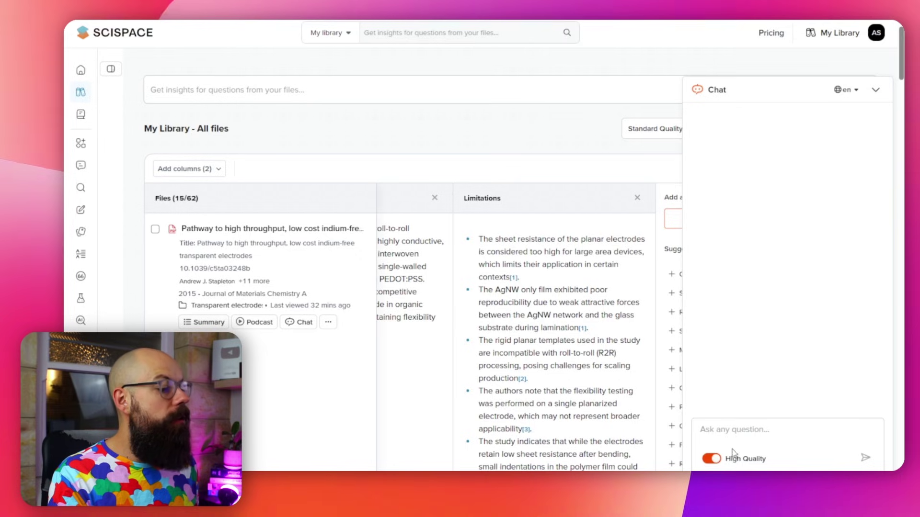
click(875, 90)
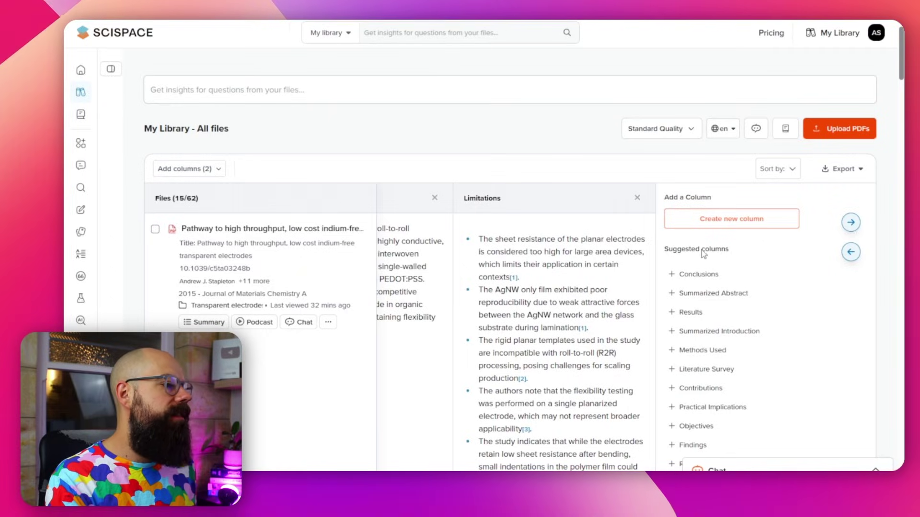
Step: View the new notebook dialog, close it without creating one, and look over the papers' Limitations entries
click(785, 136)
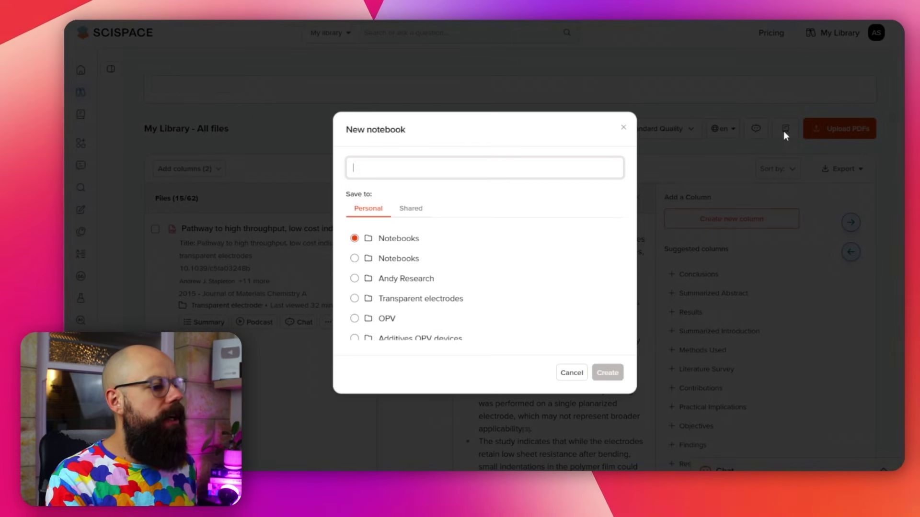
click(621, 128)
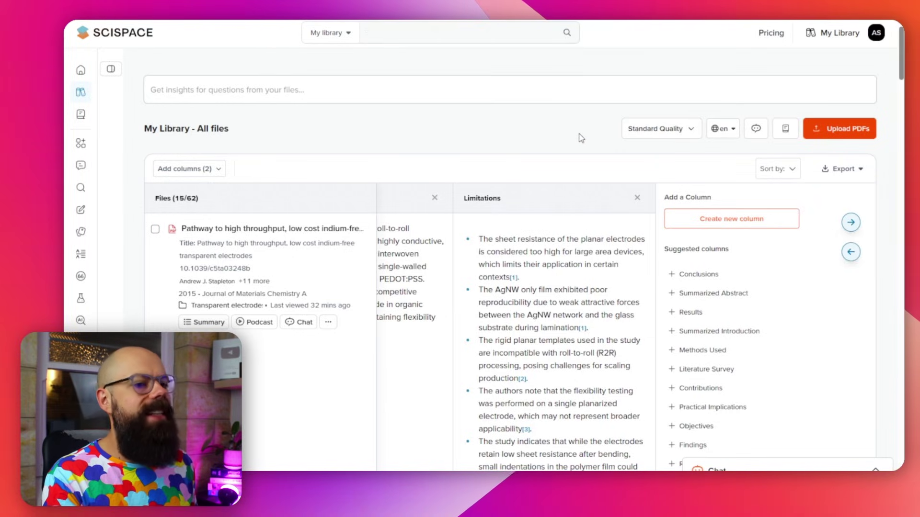
scroll(440, 178, down, 5)
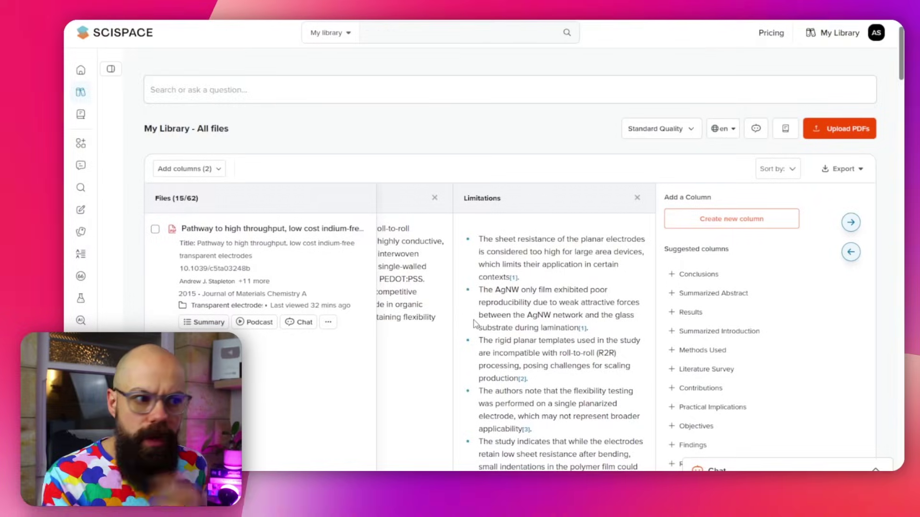
scroll(481, 364, down, 15)
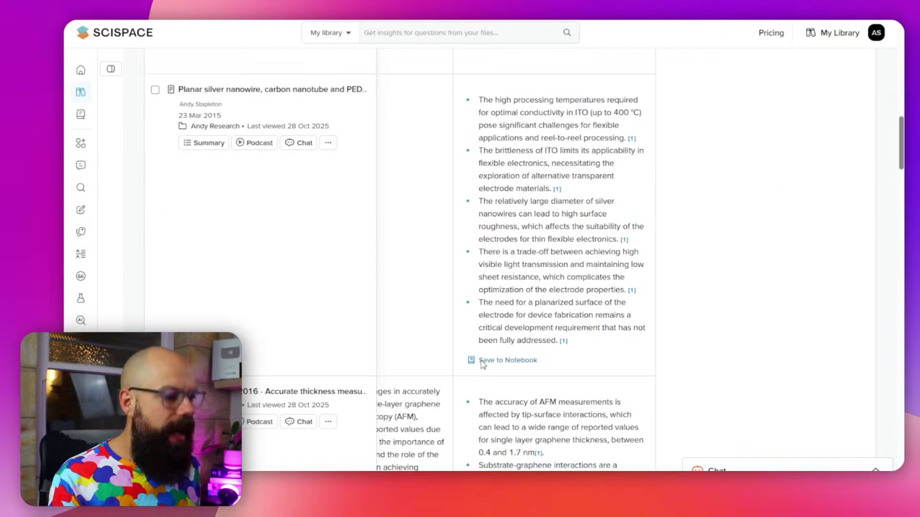
scroll(469, 359, up, 15)
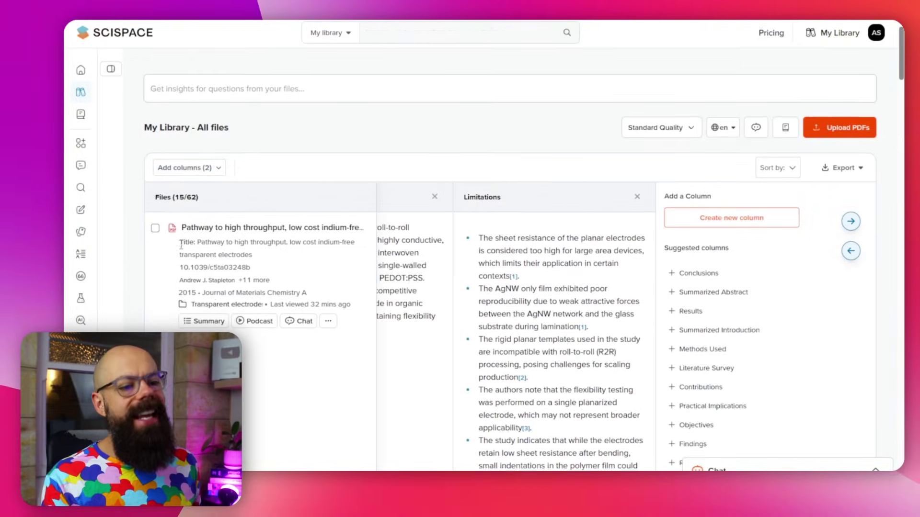
Step: Open the summary of the first paper in the library, read through its sections and close it
scroll(208, 269, down, 1)
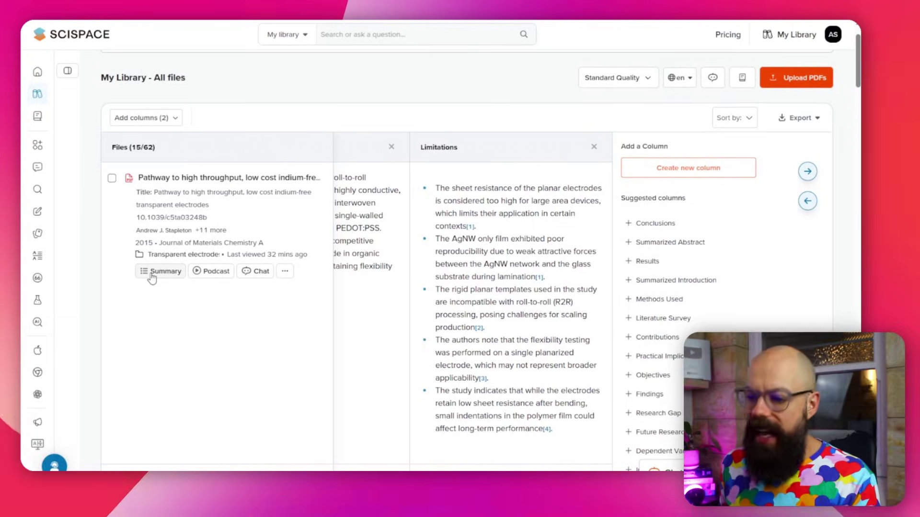
click(194, 271)
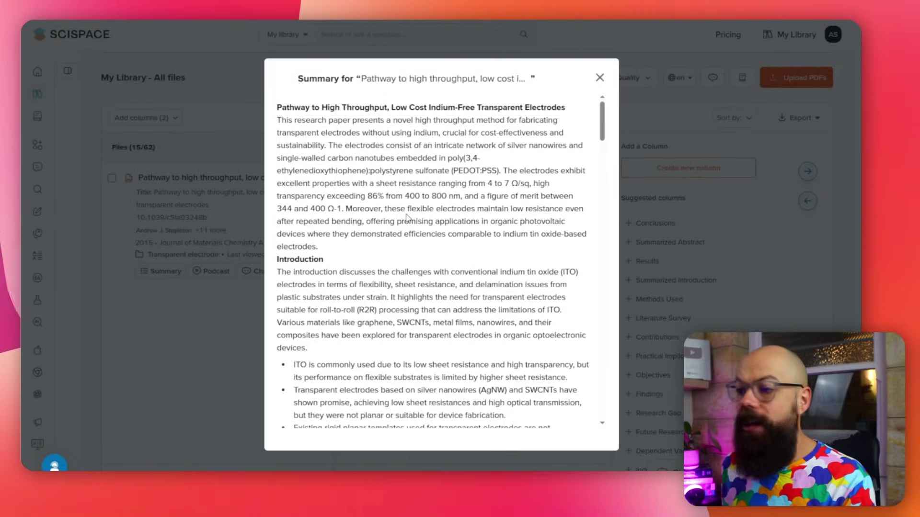
scroll(413, 203, down, 15)
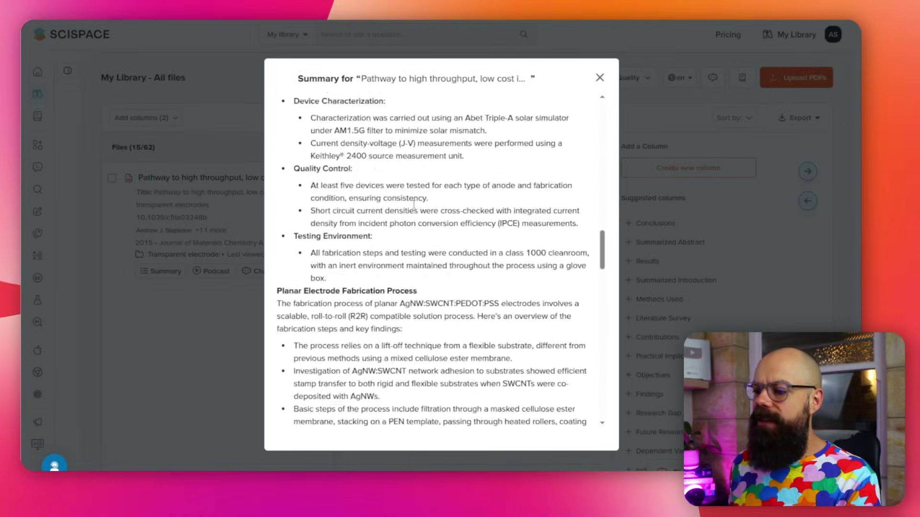
scroll(414, 204, down, 20)
scroll(455, 185, up, 15)
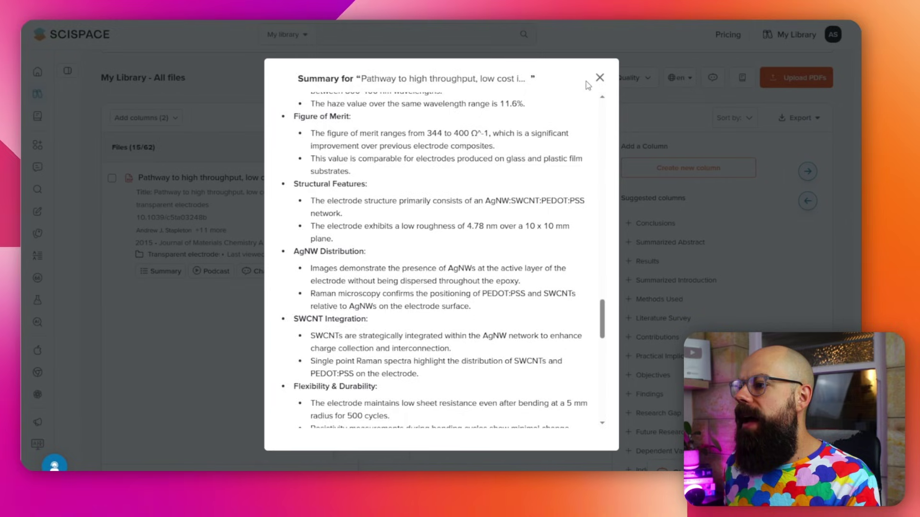
click(600, 77)
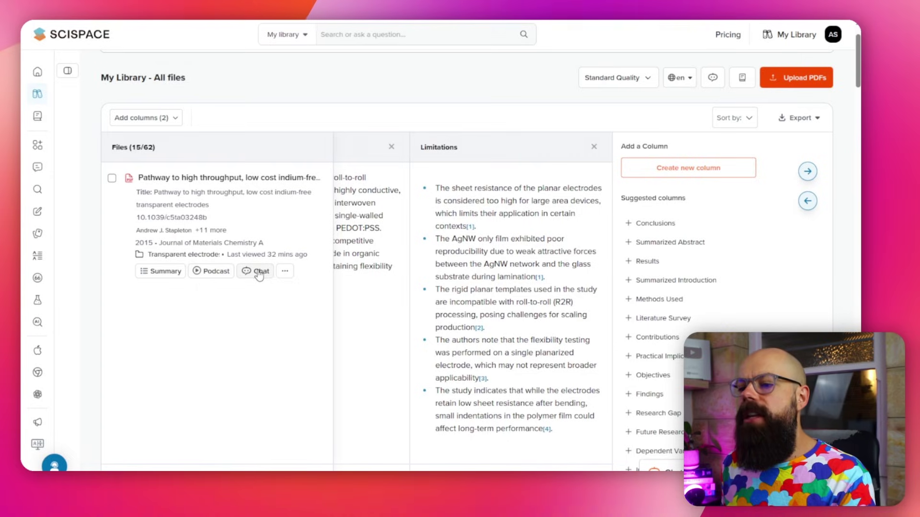
Step: View the first paper's chat panel, close it without asking anything, and look through the Limitations entries of the listed papers
click(258, 272)
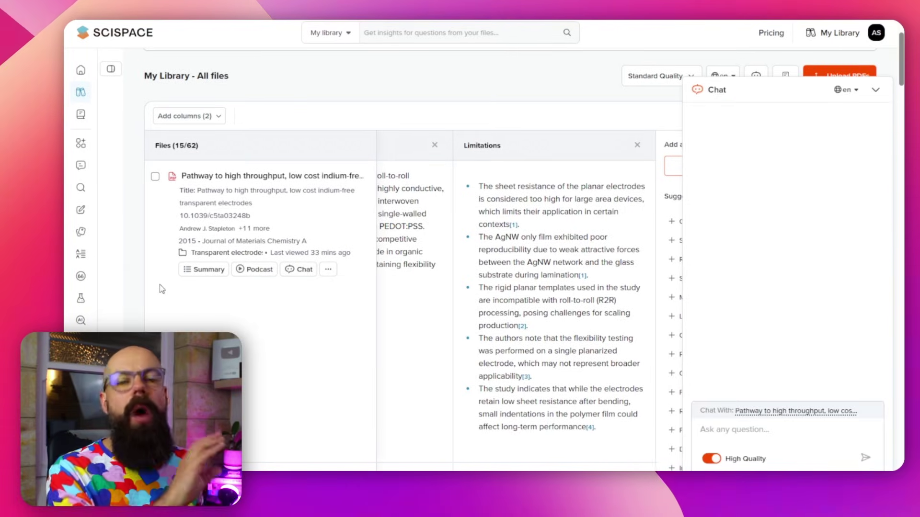
click(878, 92)
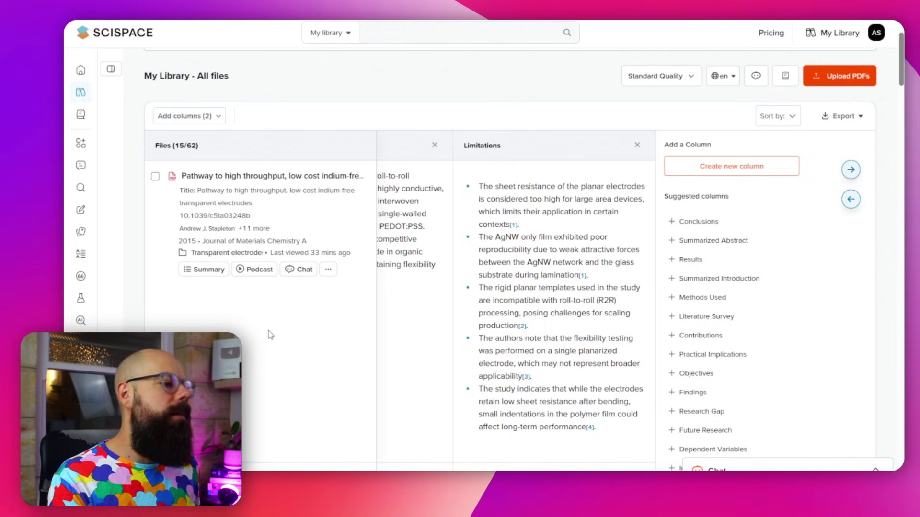
scroll(592, 259, up, 1)
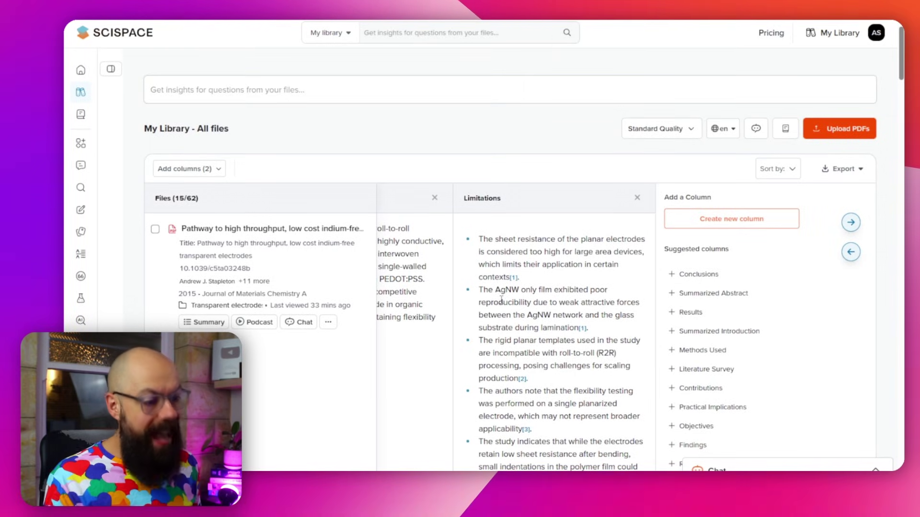
scroll(501, 300, down, 20)
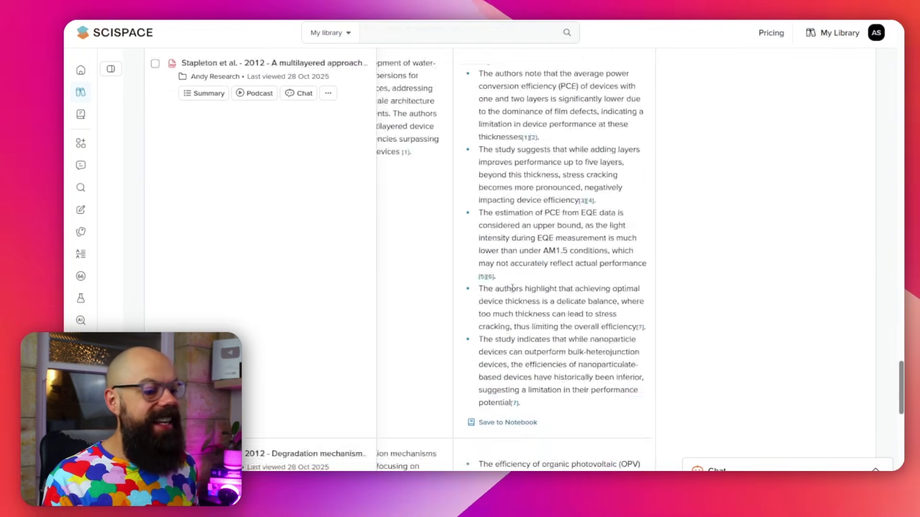
scroll(513, 287, down, 5)
scroll(507, 291, up, 10)
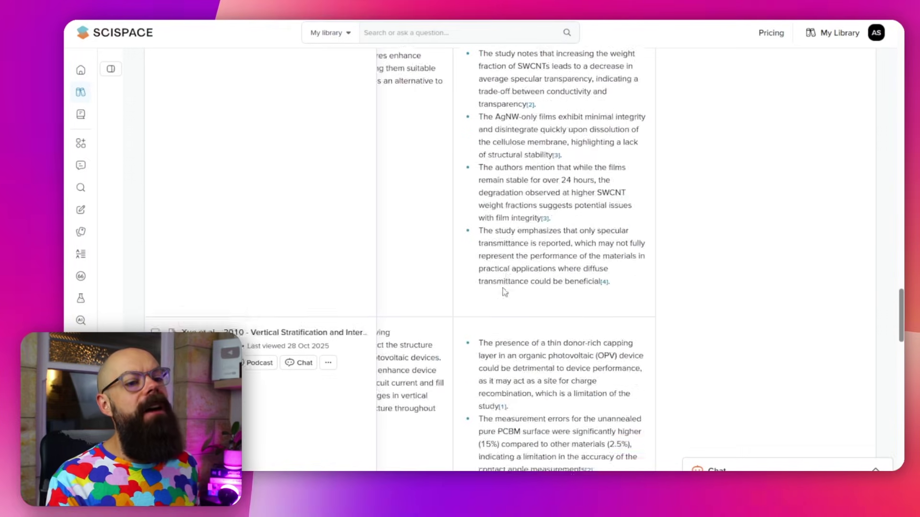
scroll(505, 292, up, 20)
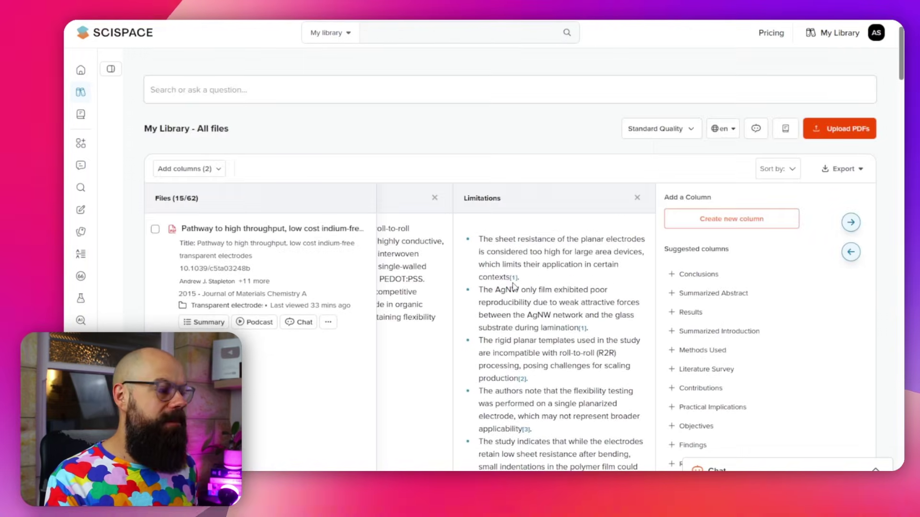
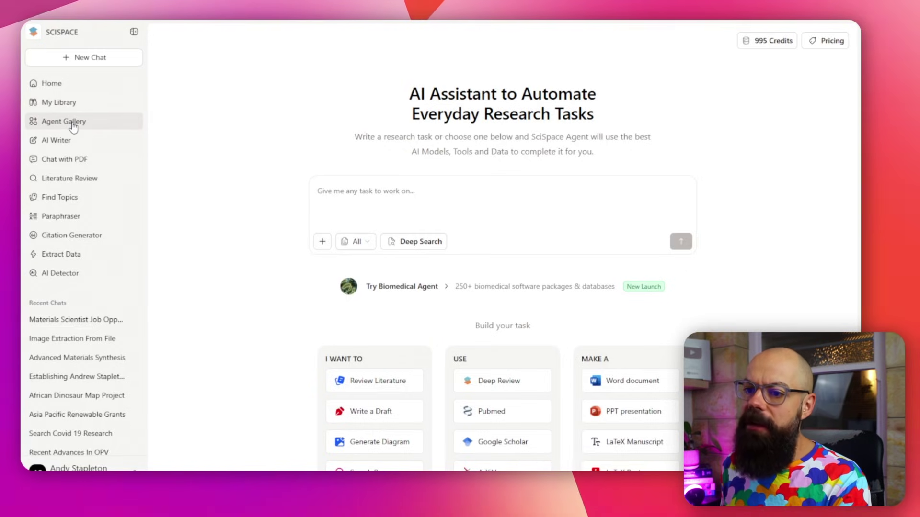
Step: View the website made in the African Dinosaur Map Project chat and explore its interactive map of dinosaur sites
click(73, 124)
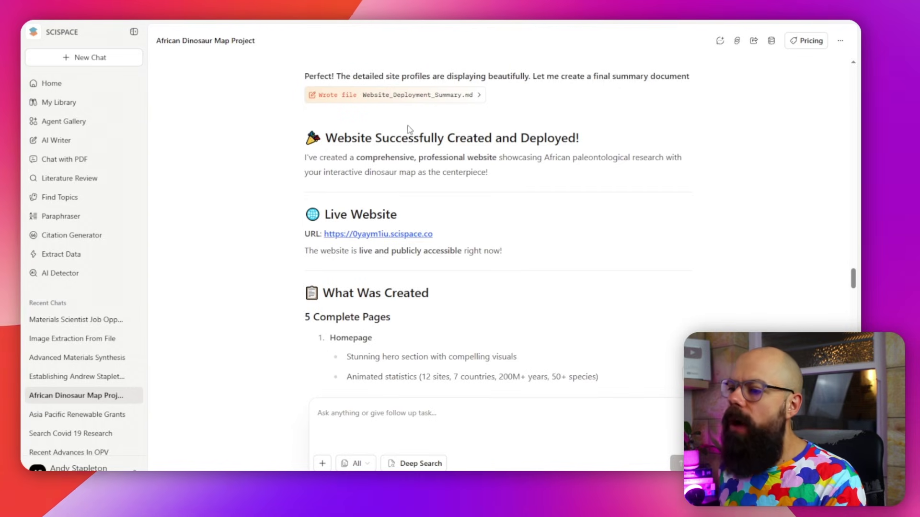
click(336, 12)
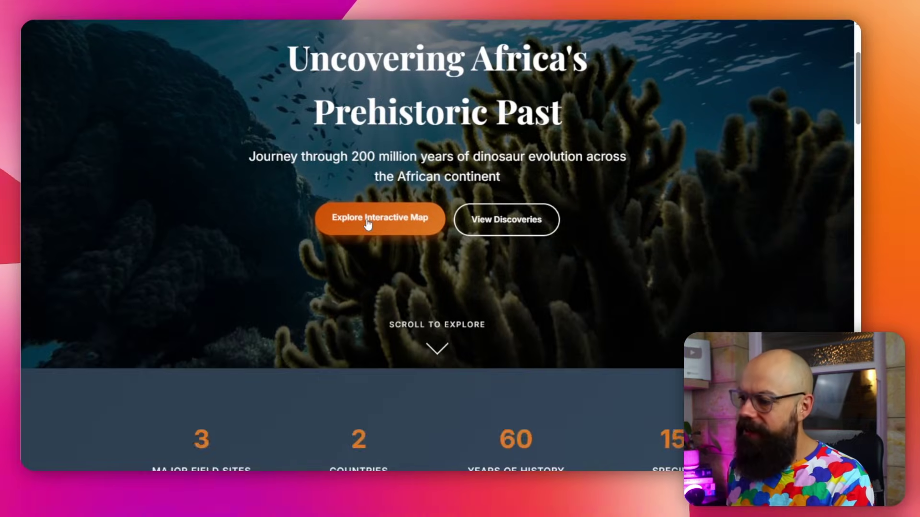
click(367, 222)
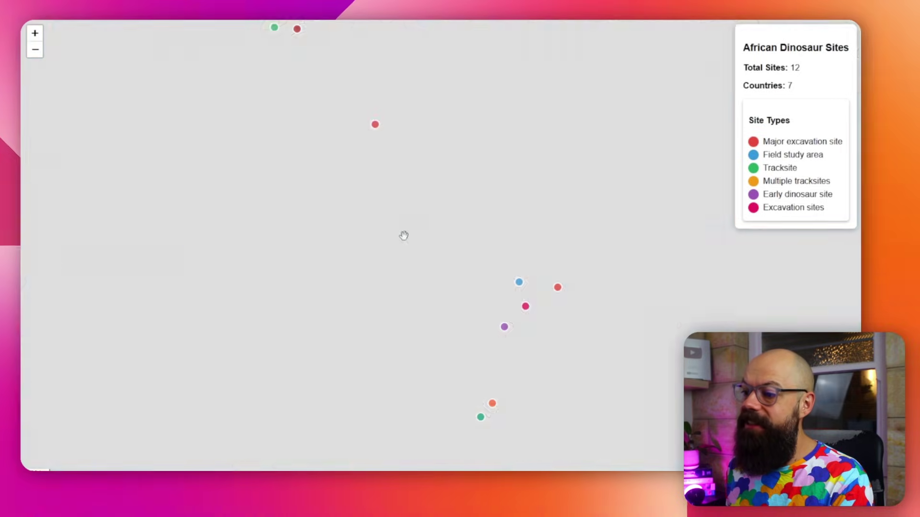
scroll(424, 216, up, 3)
scroll(425, 216, down, 4)
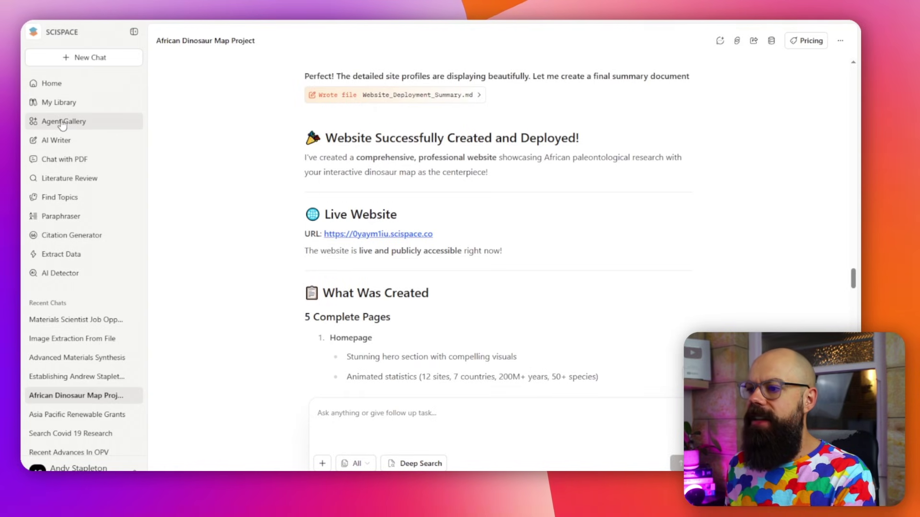
Step: Search the Agent Gallery for "literature", filter by AI Literature Review and open the Literature Review Generator agent
click(62, 122)
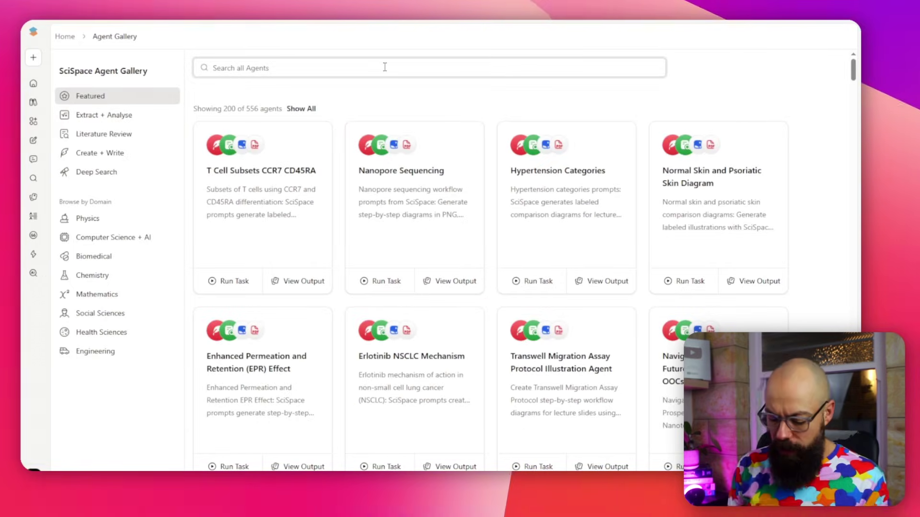
text(I)
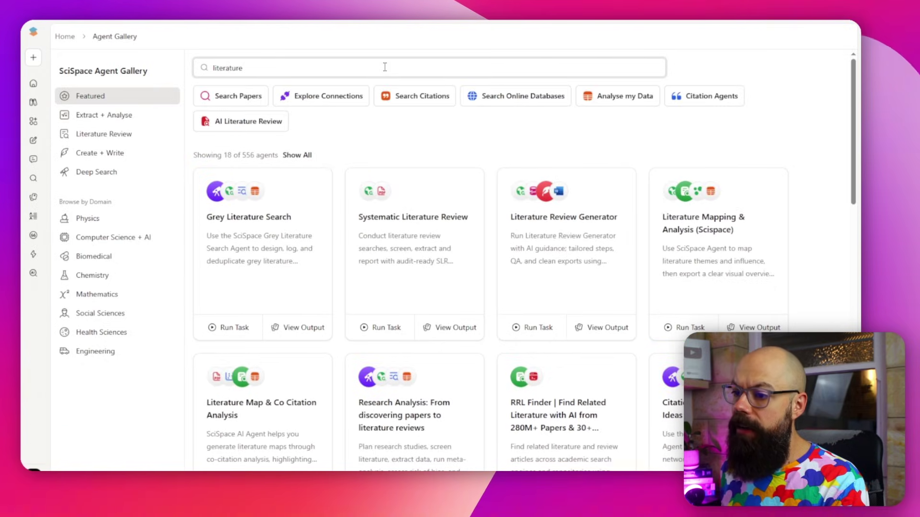
click(282, 125)
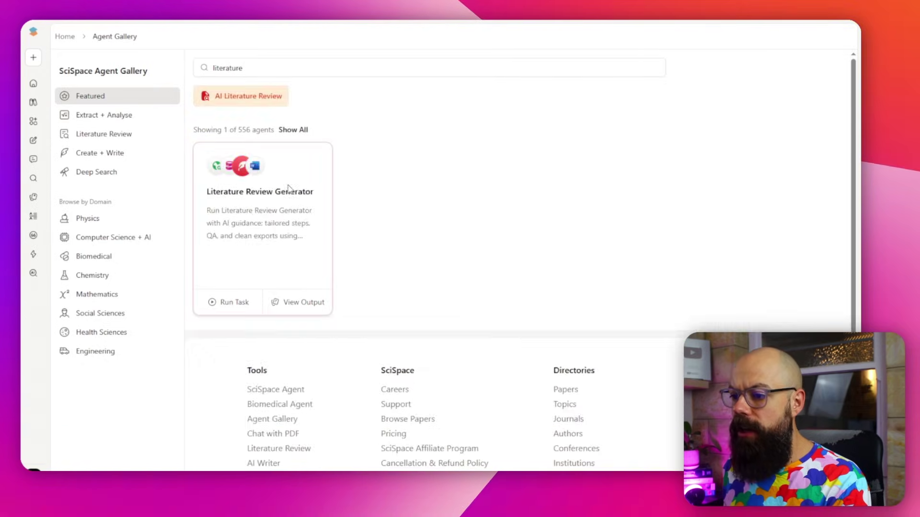
click(261, 196)
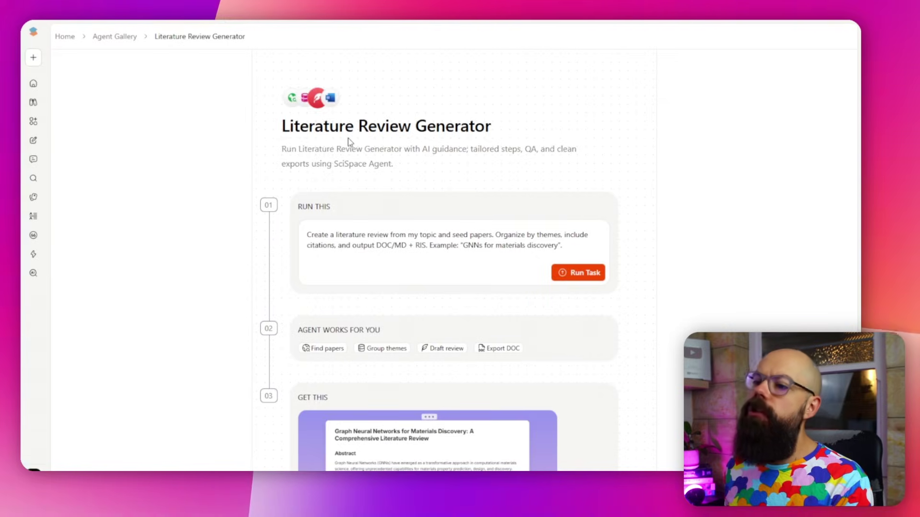
Step: Examine the Literature Review Generator's task prompt, agent workflow and sample output
scroll(337, 119, down, 3)
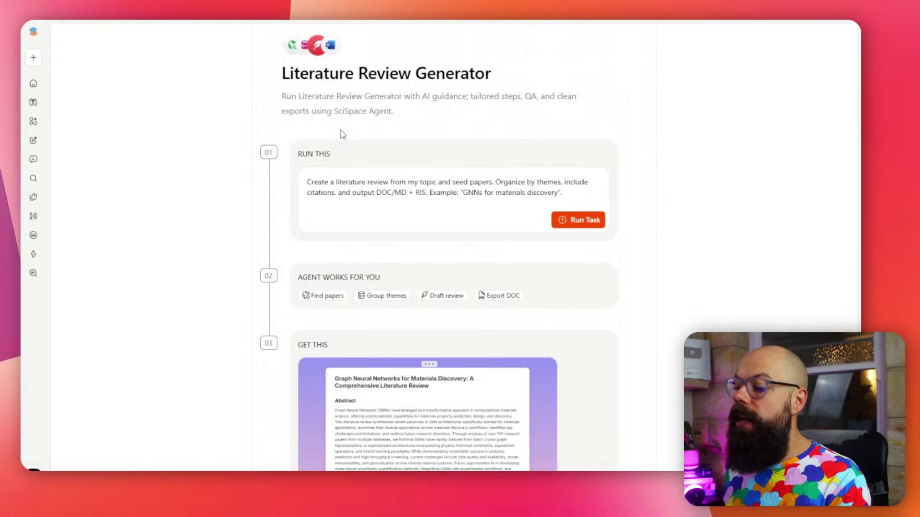
scroll(343, 134, down, 6)
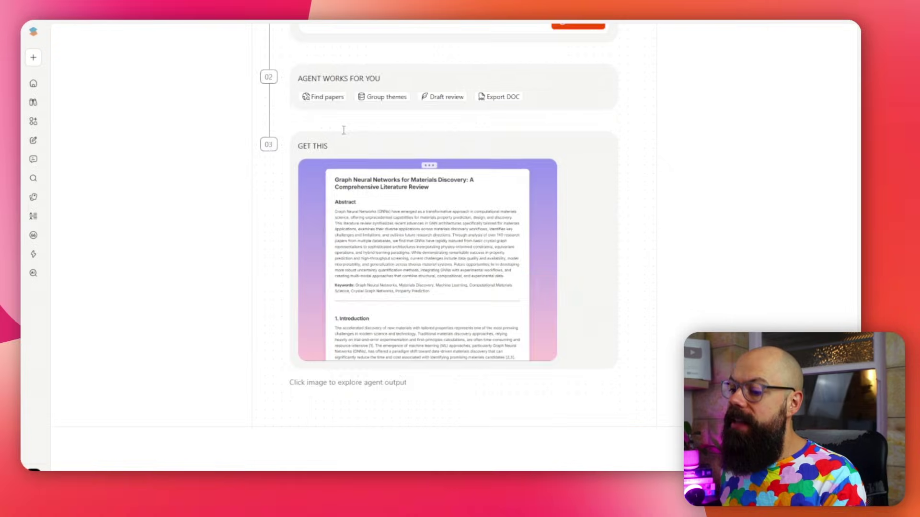
scroll(402, 152, up, 5)
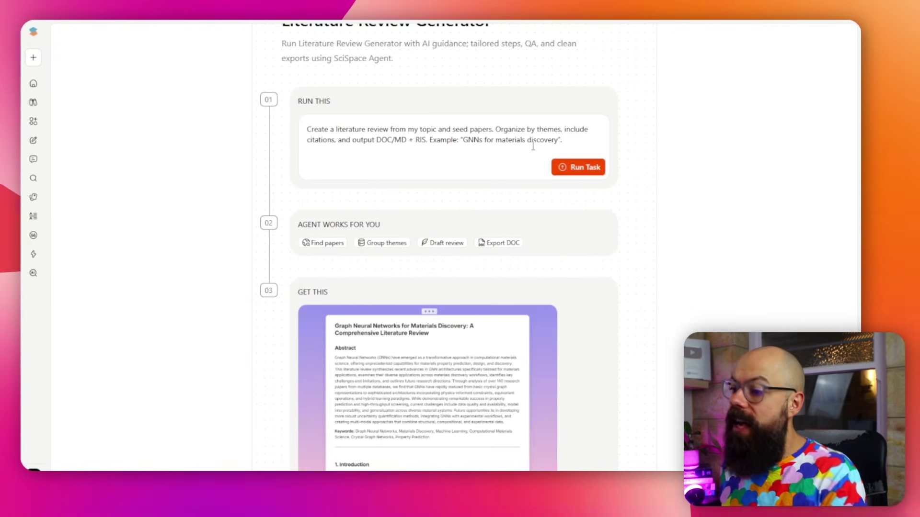
scroll(478, 155, up, 3)
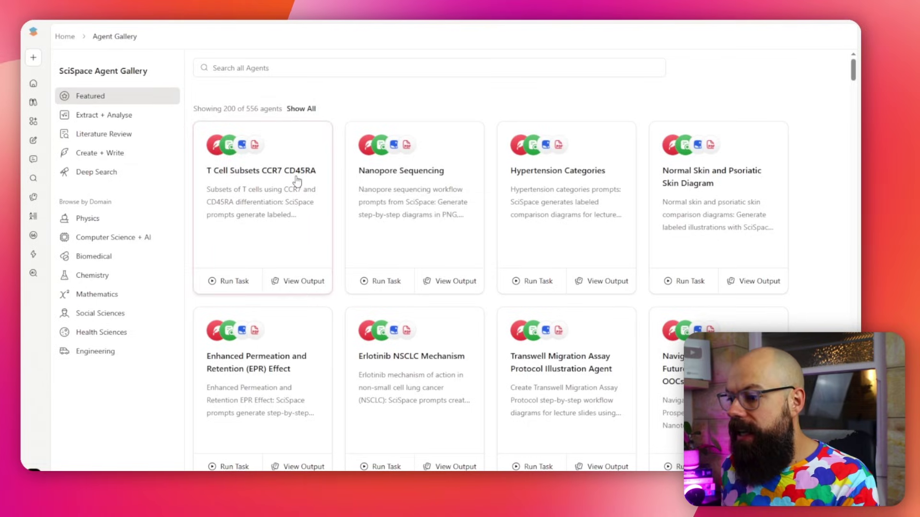
Step: Browse the full range of featured agents in the Agent Gallery
scroll(409, 211, down, 15)
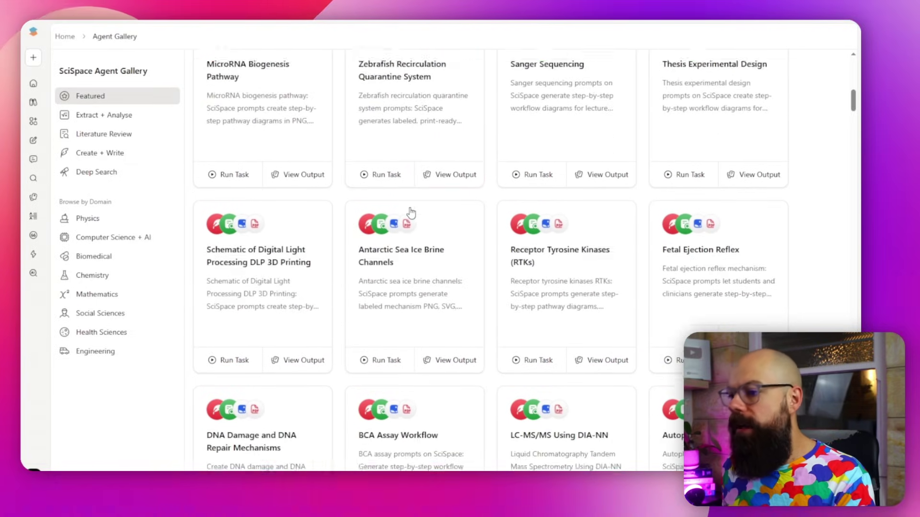
scroll(410, 211, down, 15)
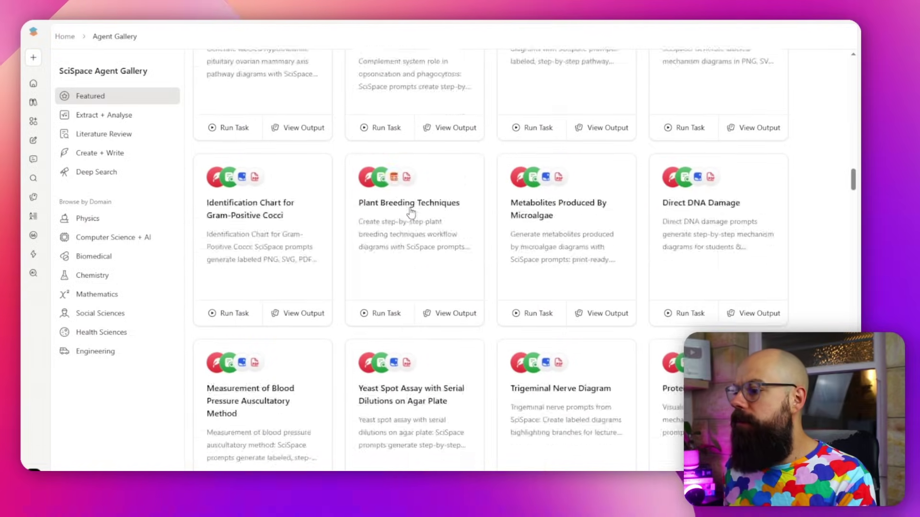
scroll(410, 213, down, 15)
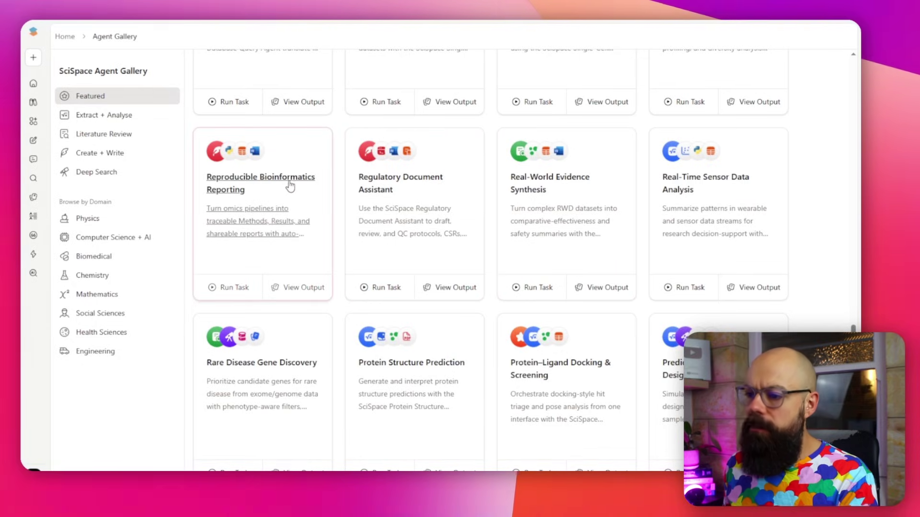
scroll(222, 219, down, 8)
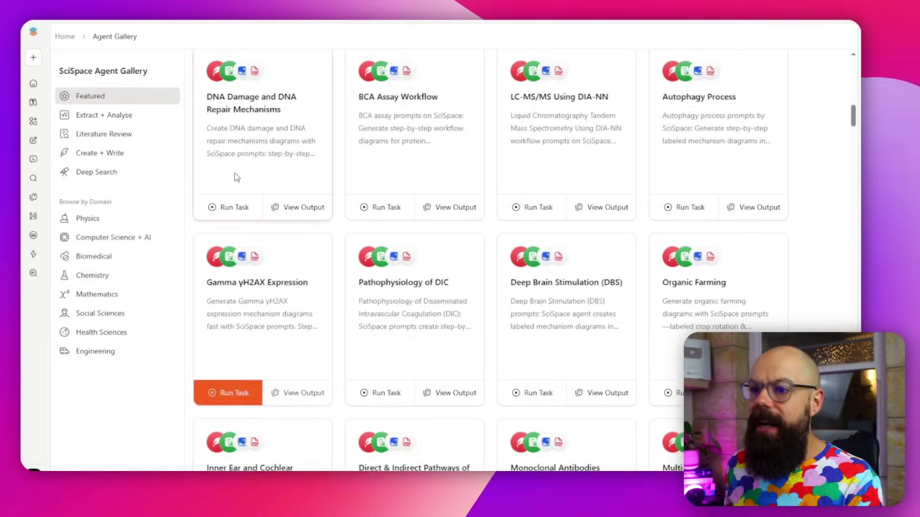
scroll(236, 175, up, 10)
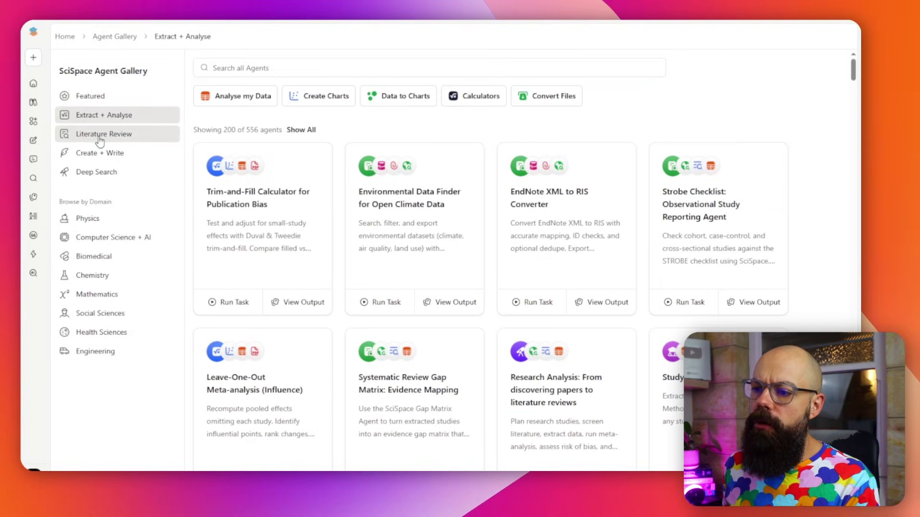
Step: Look through the Literature Review and Create + Write agent categories and open the Essay Outline Generator agent
click(99, 139)
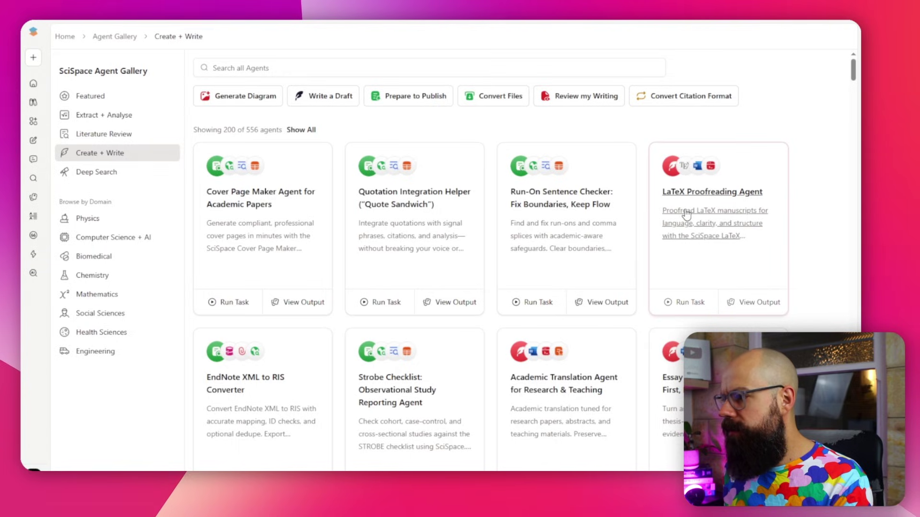
scroll(692, 200, down, 5)
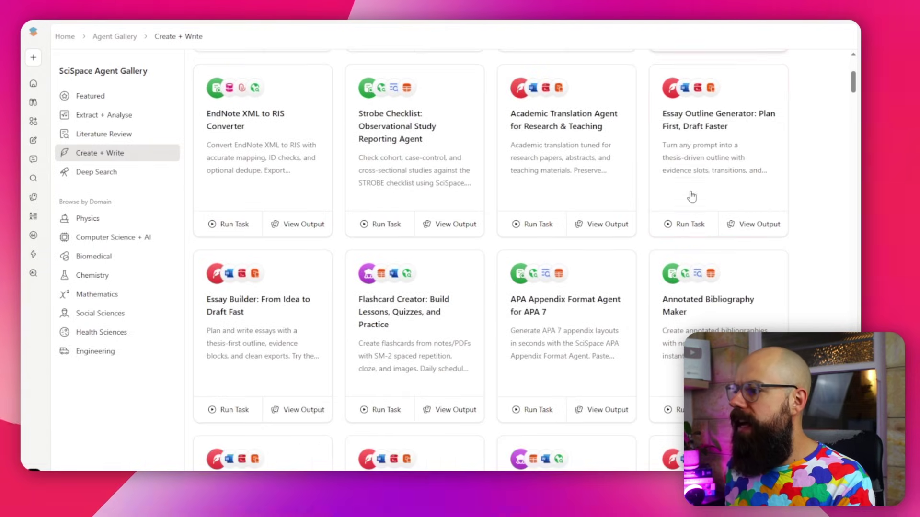
click(698, 137)
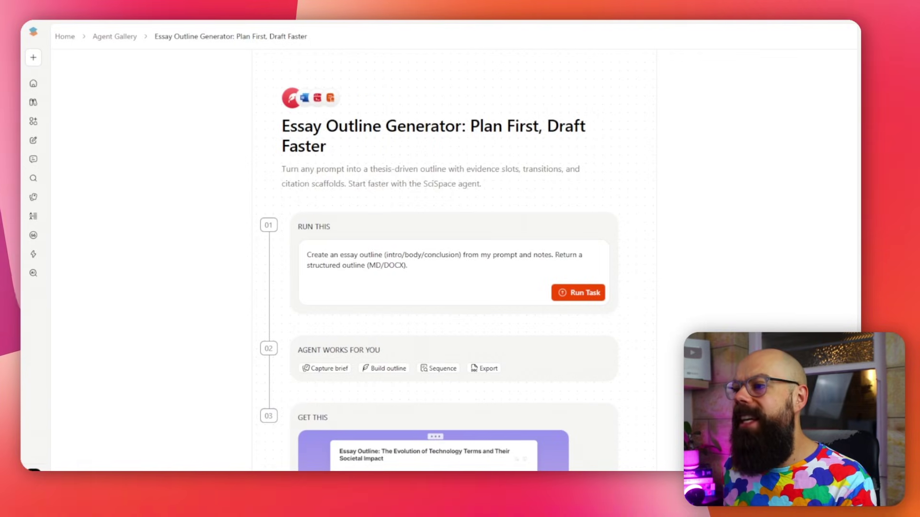
Step: Go back from the Essay Outline Generator to the gallery's "literature" results and expand the navigation sidebar
key(alt+Left)
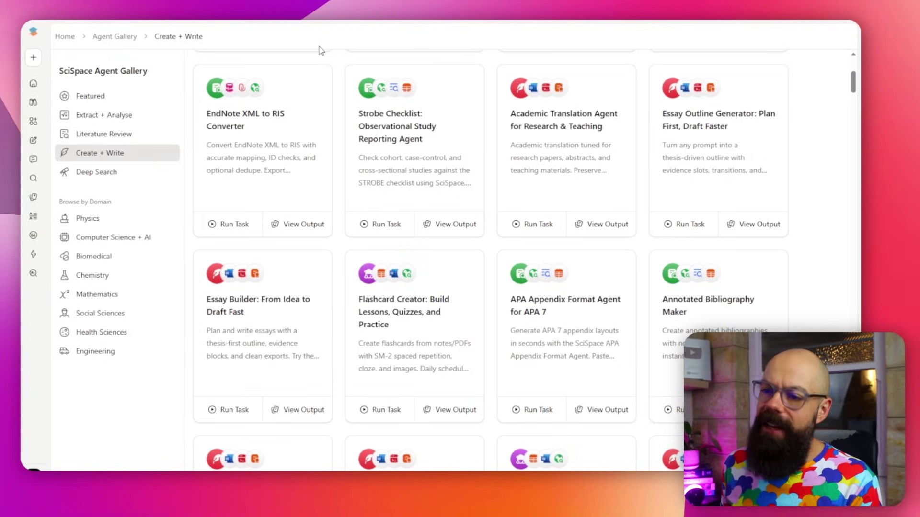
key(alt+Left)
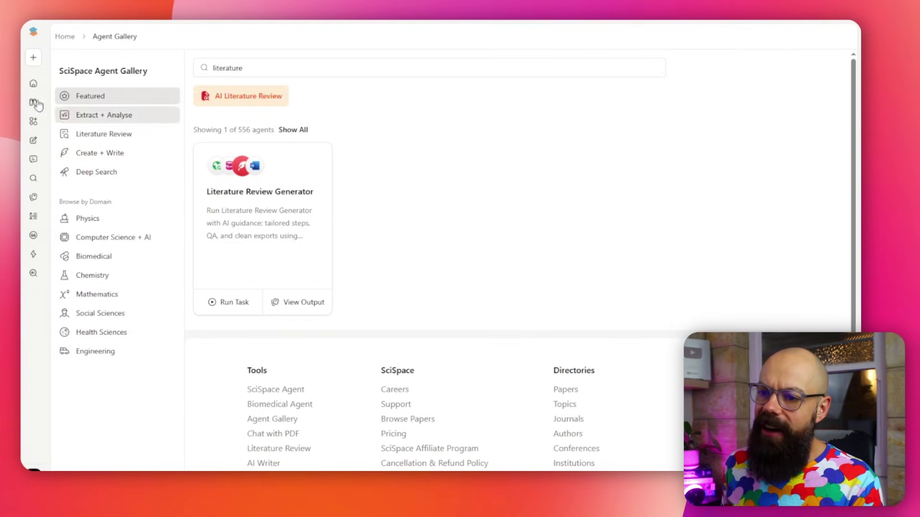
click(34, 32)
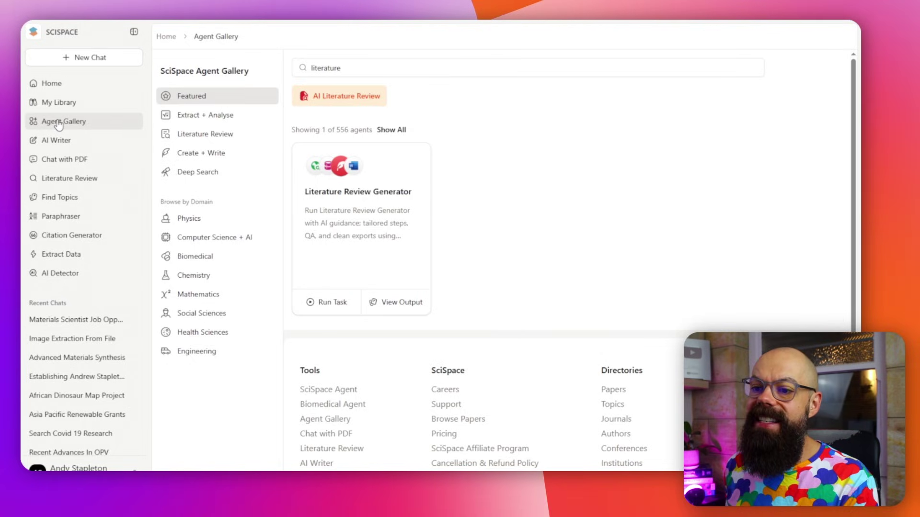
Step: Open the AI Writer and bring up its collection of writing templates
click(72, 140)
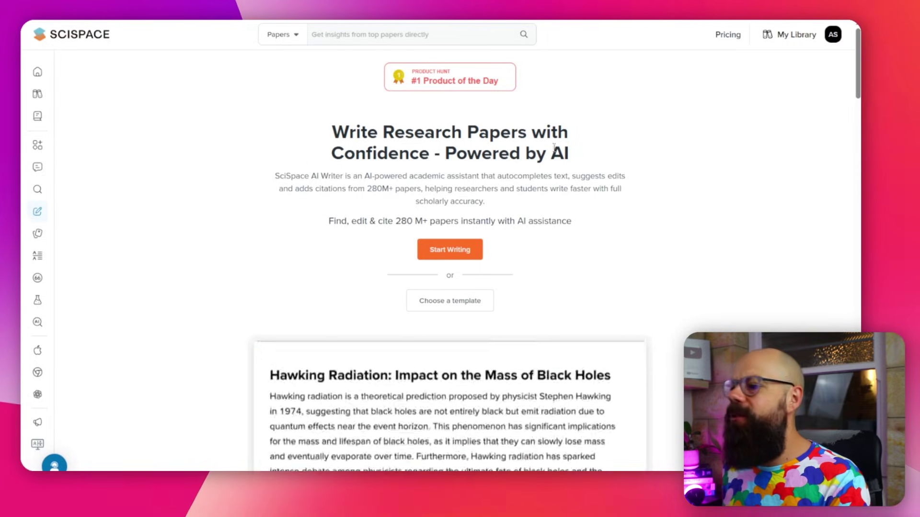
scroll(433, 142, down, 2)
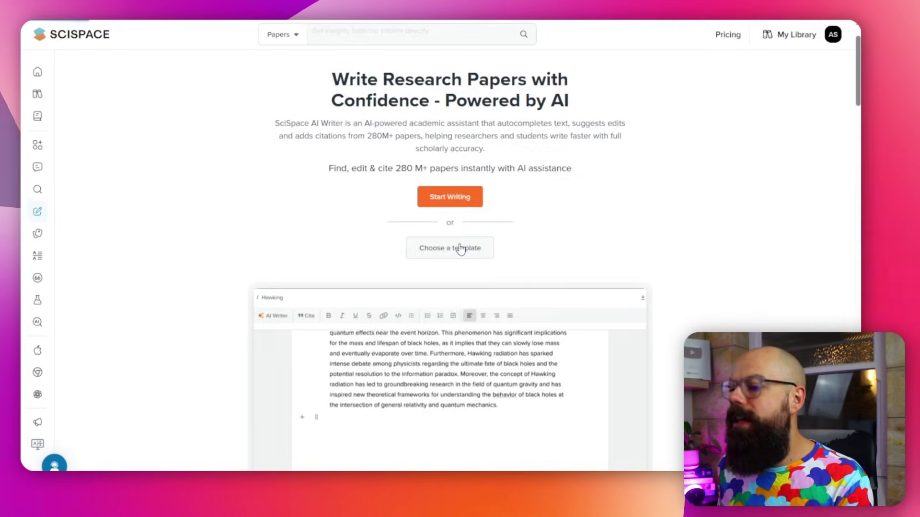
click(460, 248)
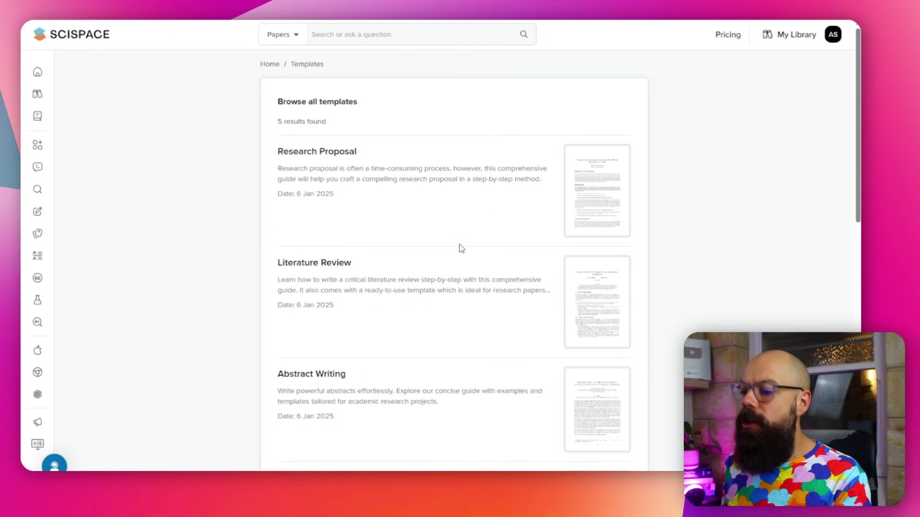
Step: Choose the Literature Review template from the template list and generate an outline on the topic "beards"
mouse_move(303, 160)
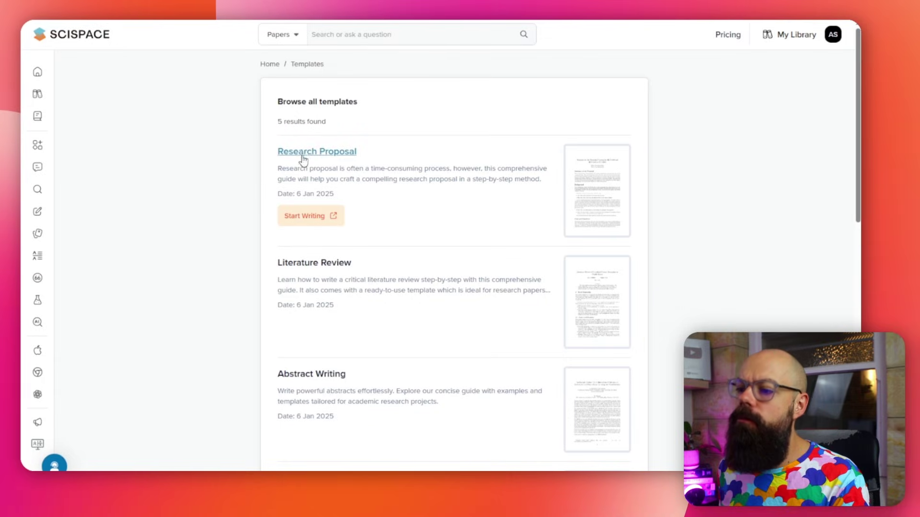
scroll(292, 209, down, 4)
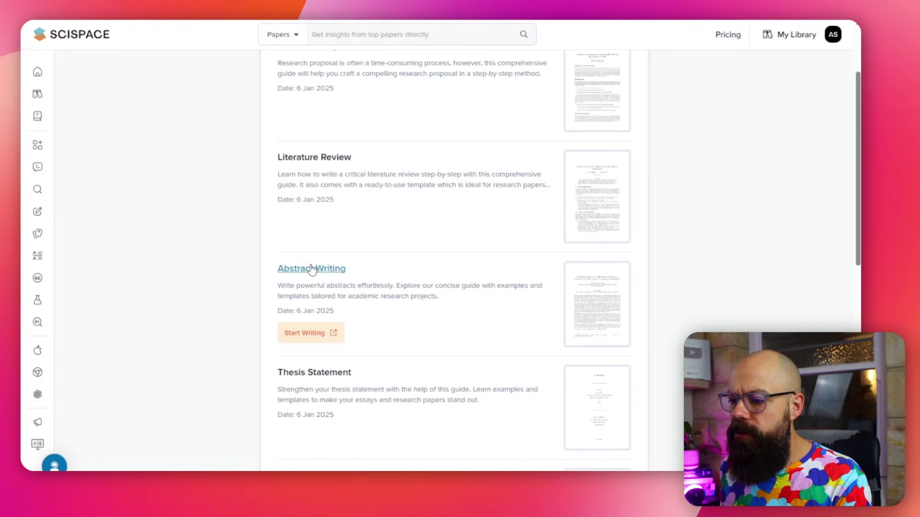
scroll(312, 264, down, 1)
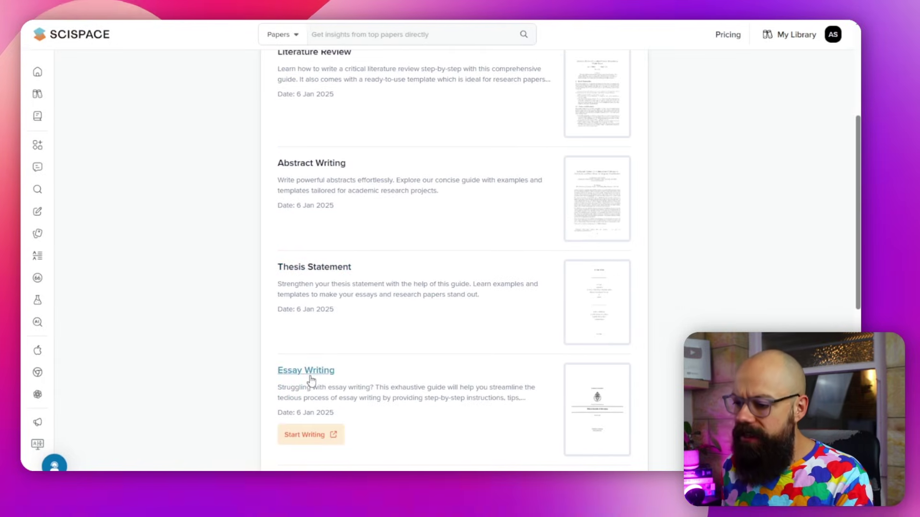
scroll(310, 380, down, 4)
scroll(308, 267, up, 10)
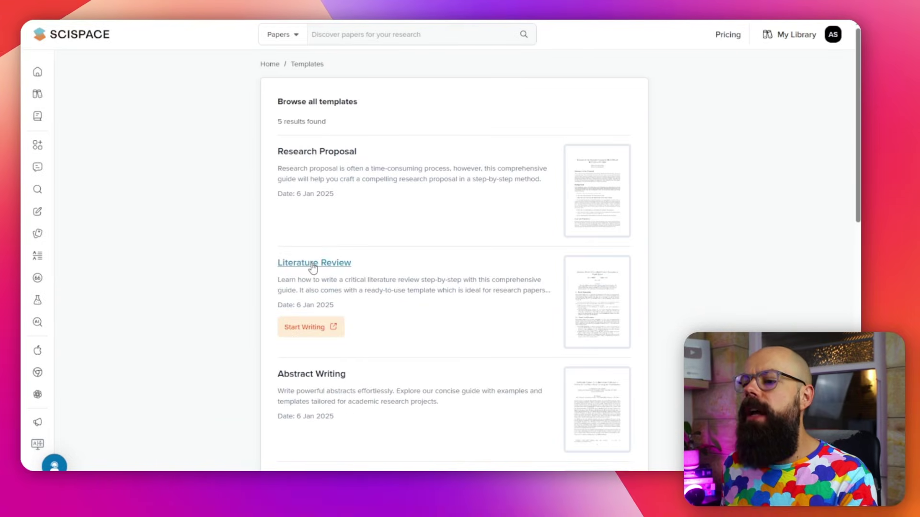
click(313, 264)
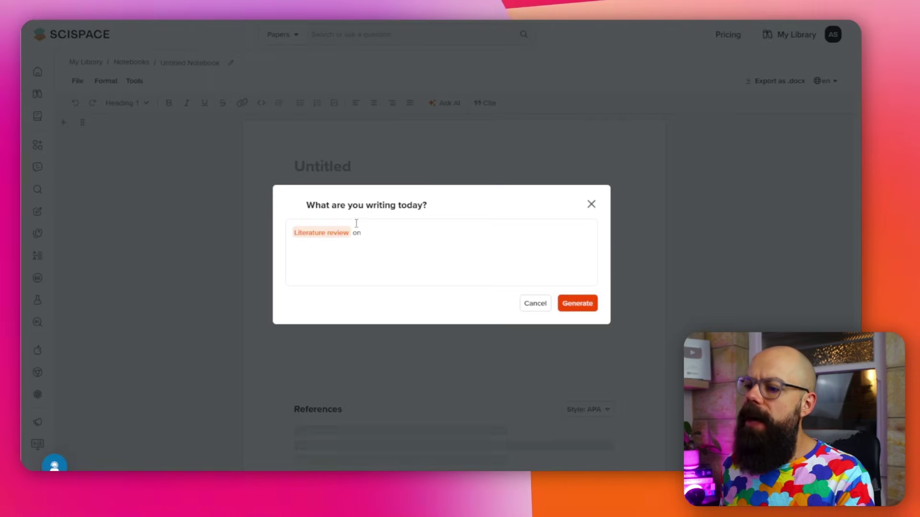
click(386, 235)
text(bear)
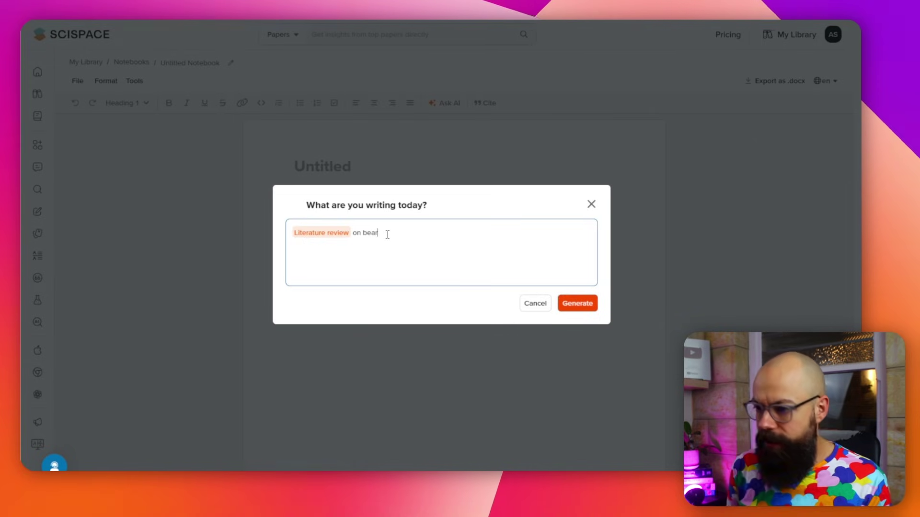
text(ds)
click(584, 311)
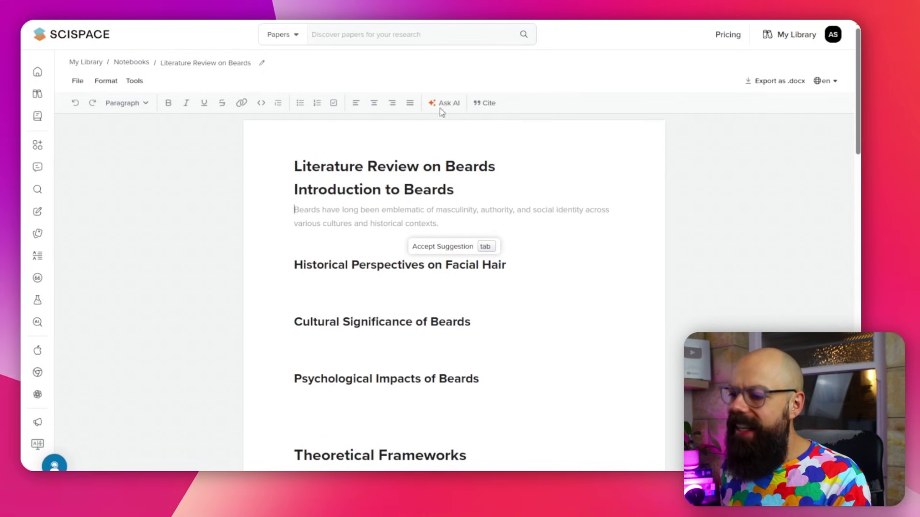
Step: Look over the generated outline and accept two AI text suggestions under Introduction to Beards
scroll(337, 261, down, 20)
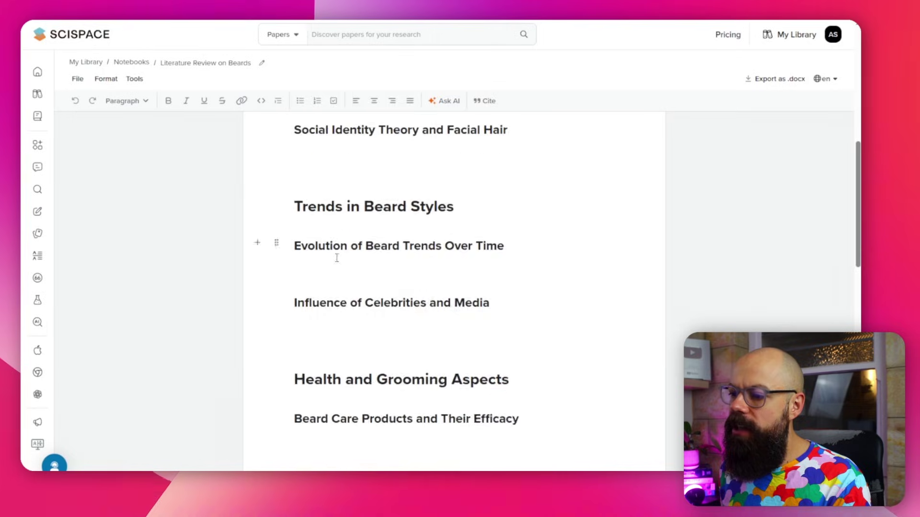
scroll(339, 258, up, 20)
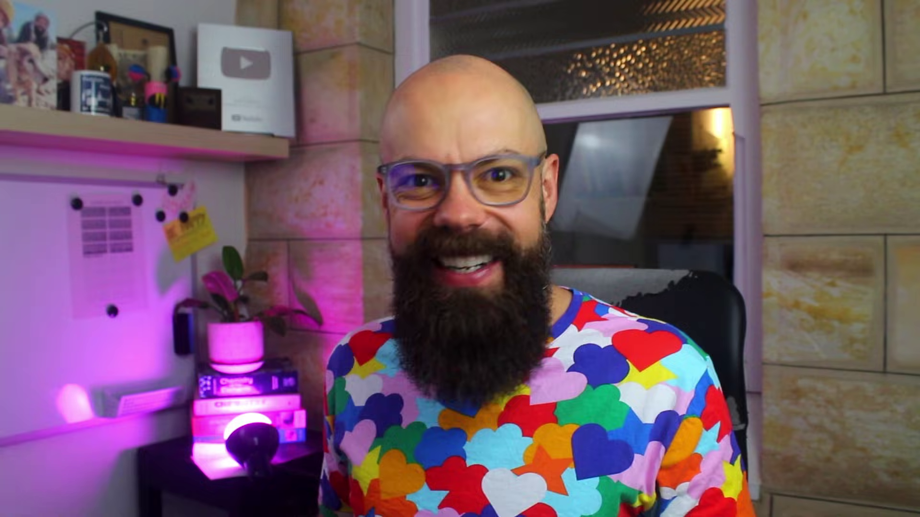
key(Tab)
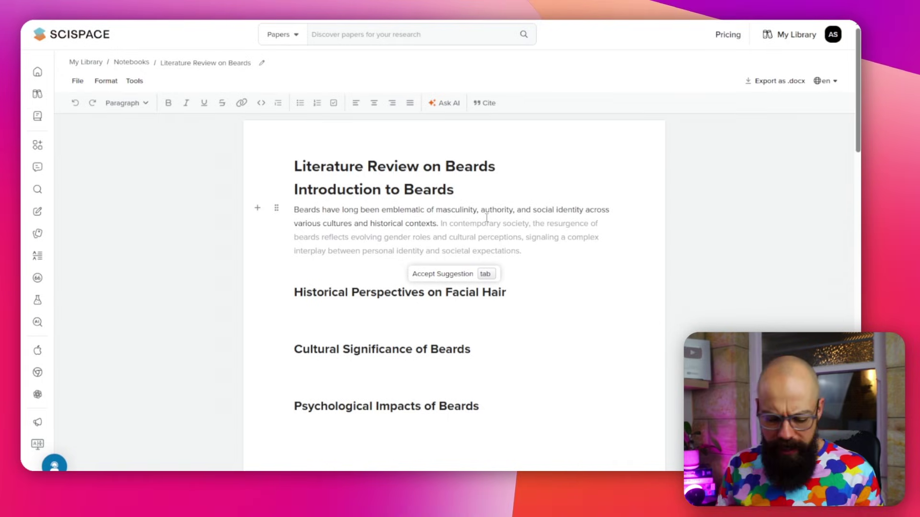
key(Tab)
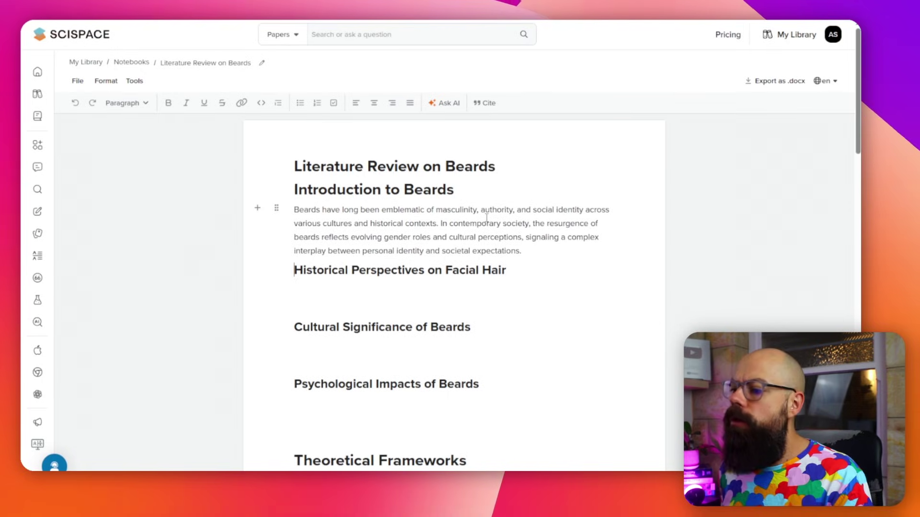
Step: Open the citation finder after the introduction paragraph and view references from Suggestions, My library and SciSpace papers
click(486, 104)
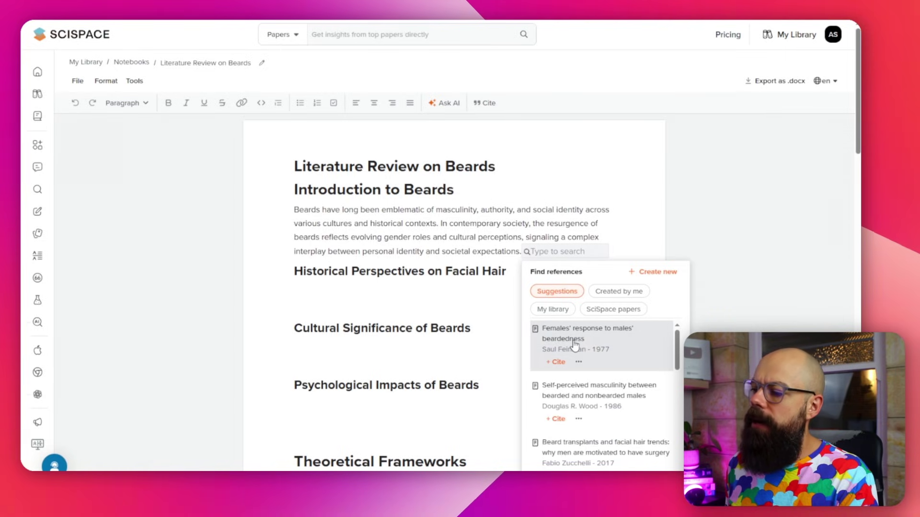
scroll(575, 344, down, 10)
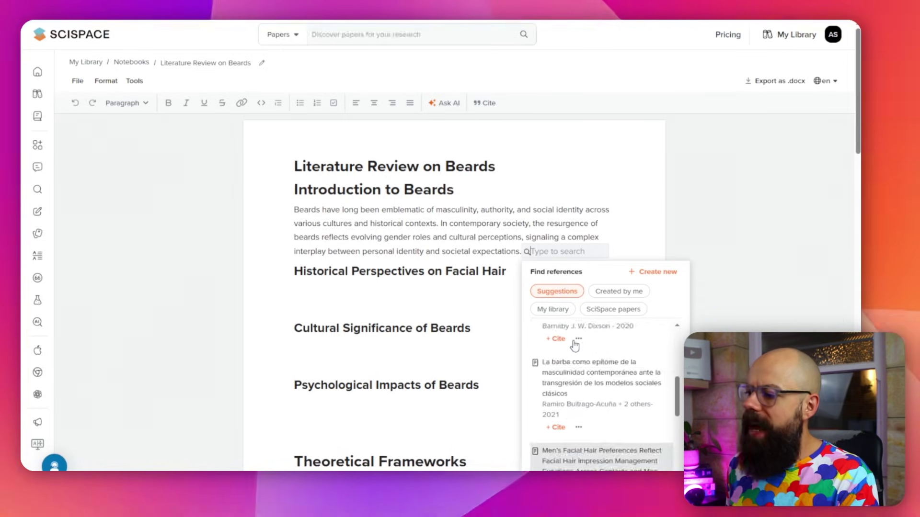
scroll(565, 330, up, 10)
click(563, 311)
click(597, 312)
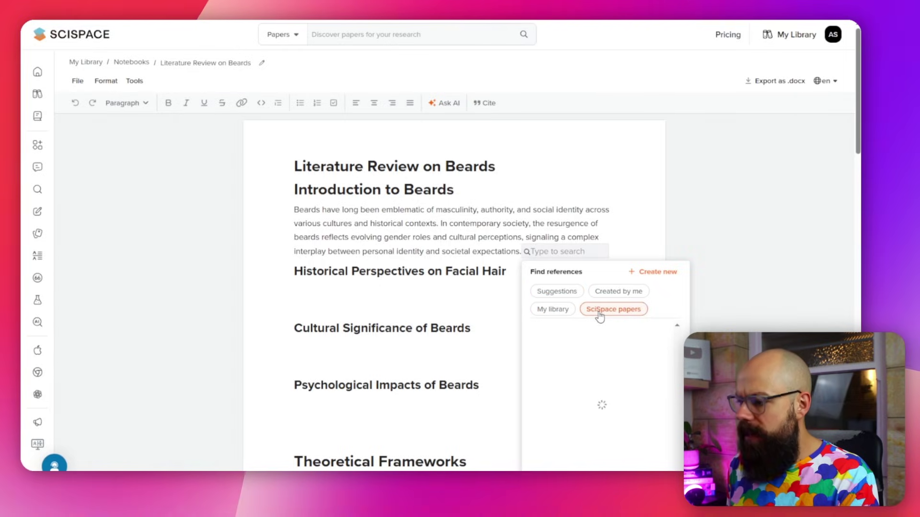
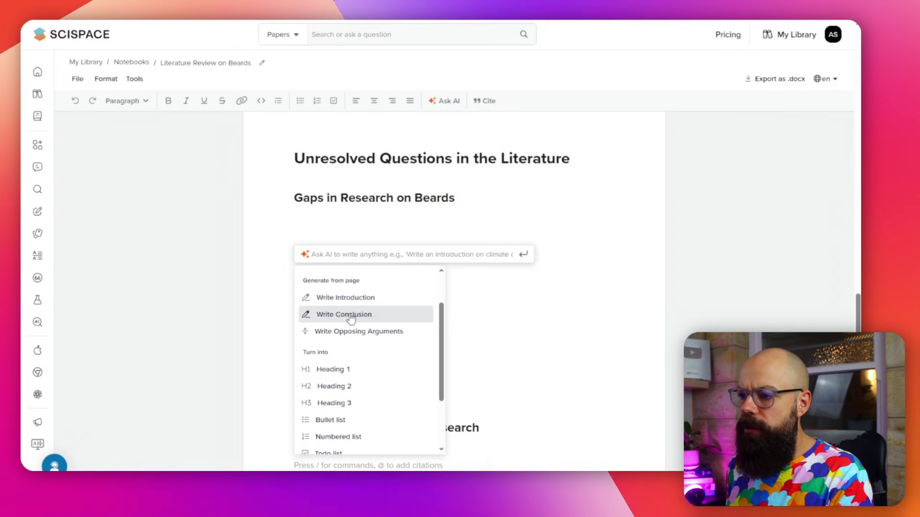
Step: Review the AI drafting and page-generation commands offered below Gaps in Research on Beards
scroll(372, 335, up, 3)
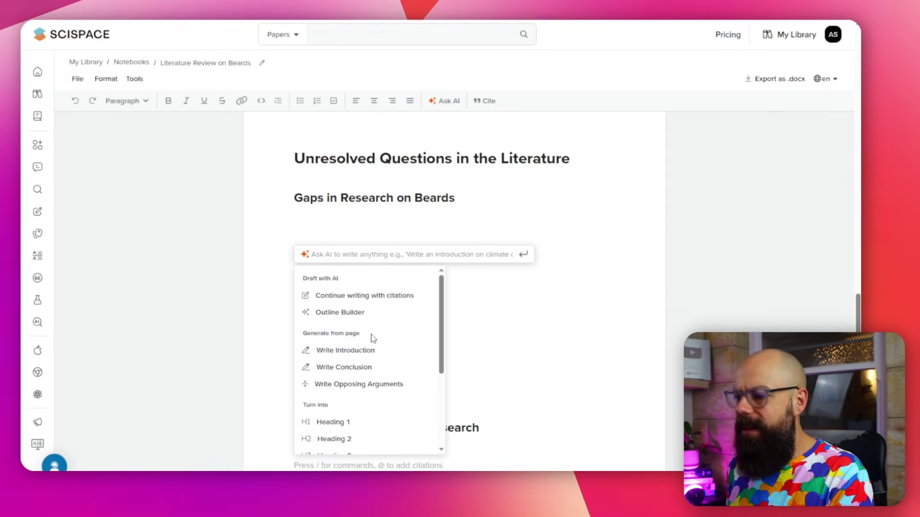
scroll(562, 281, up, 3)
scroll(567, 272, up, 10)
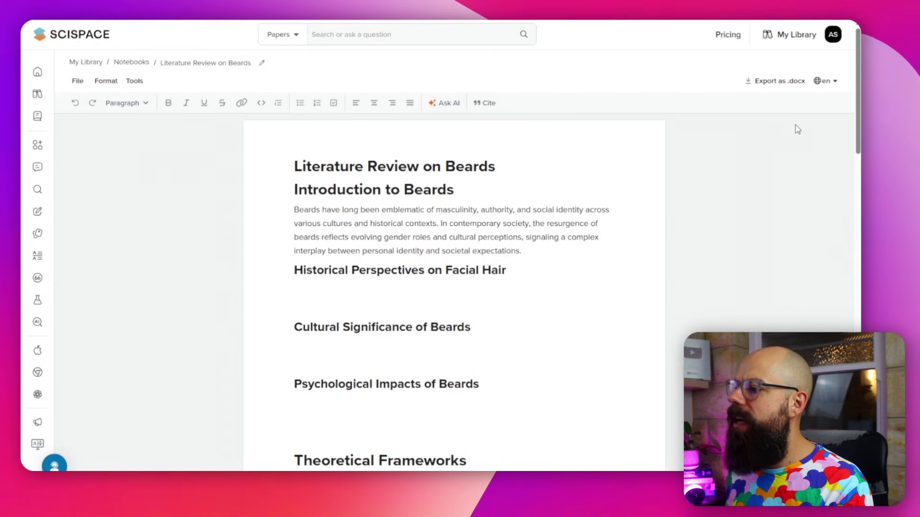
Step: Export the beards literature review as a .docx file and open the downloaded document
click(783, 81)
scroll(784, 89, down, 15)
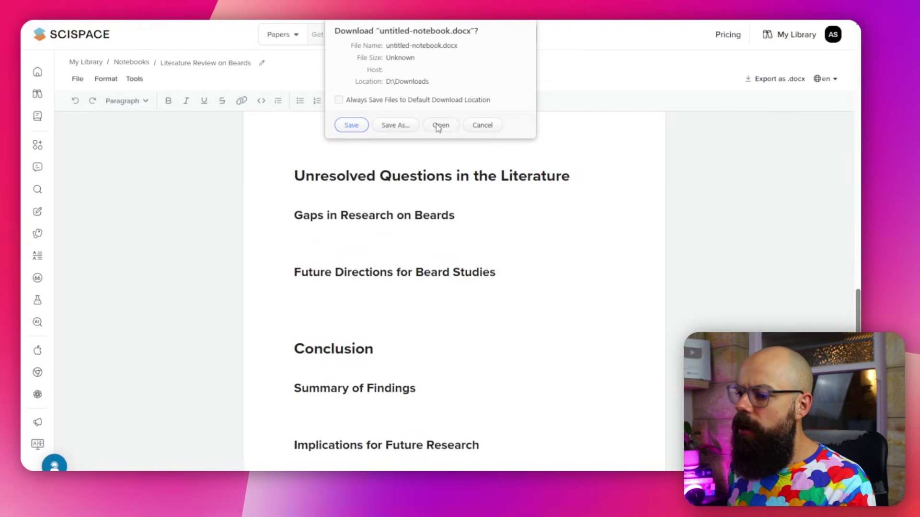
click(440, 126)
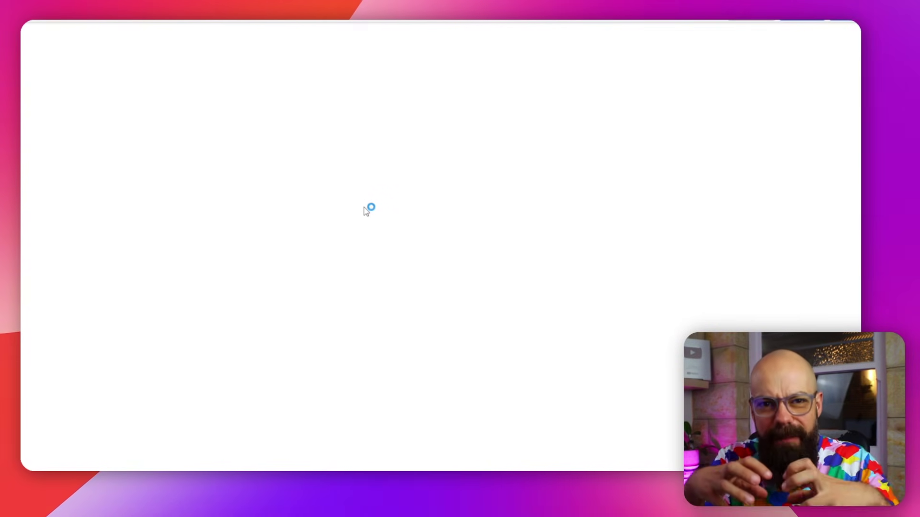
Step: Examine the headings and introduction text of the exported literature review in Word
scroll(385, 188, down, 5)
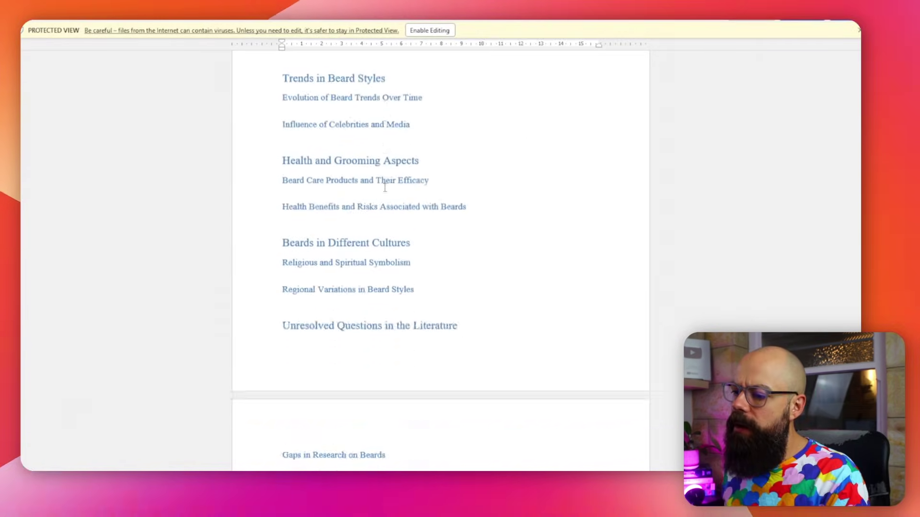
scroll(385, 188, down, 8)
scroll(385, 188, up, 12)
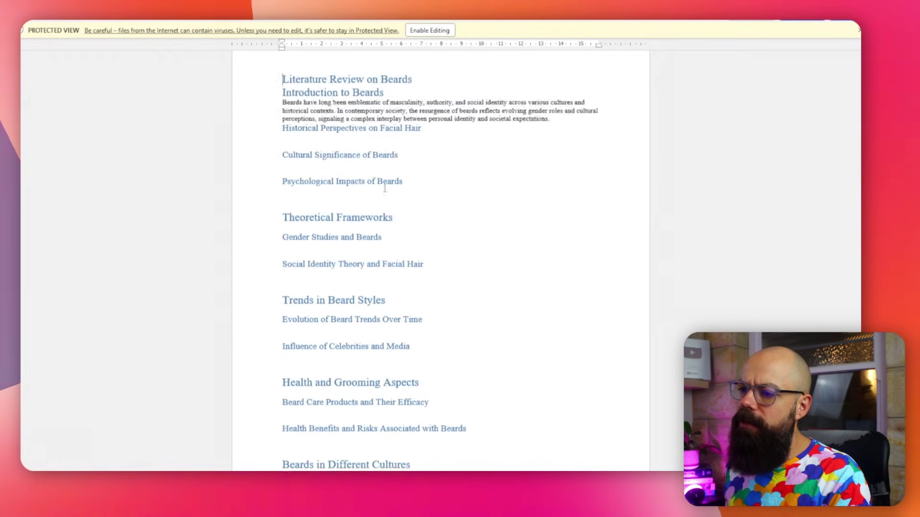
scroll(385, 187, up, 1)
drag(280, 118, 424, 273)
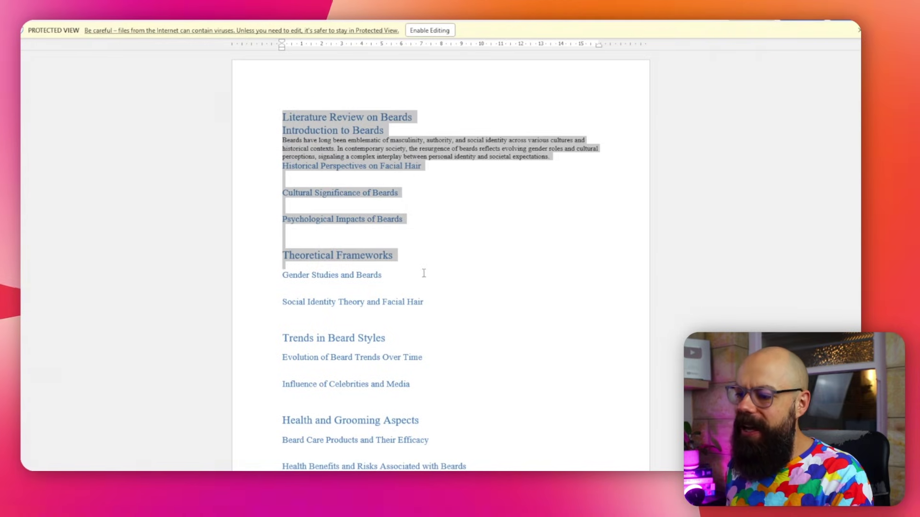
click(425, 279)
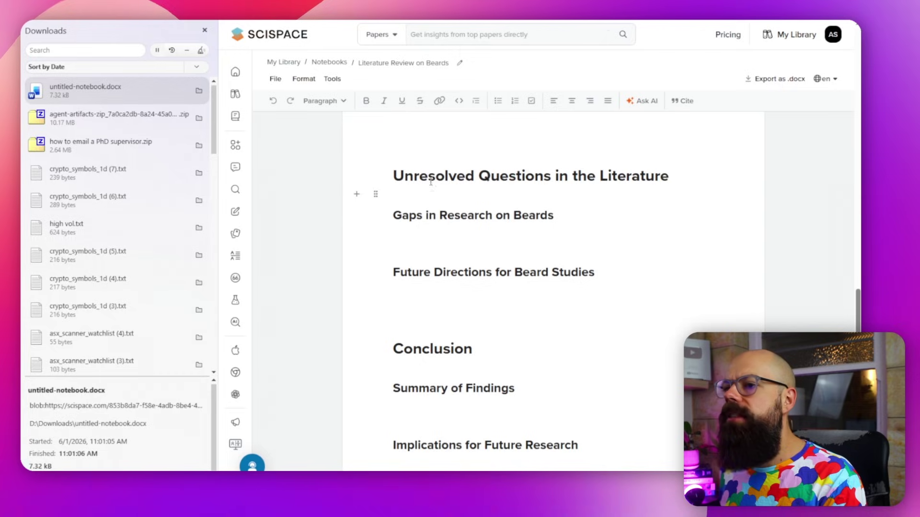
Step: Close the browser's downloads list and look over the notebook's remaining outline sections
click(204, 30)
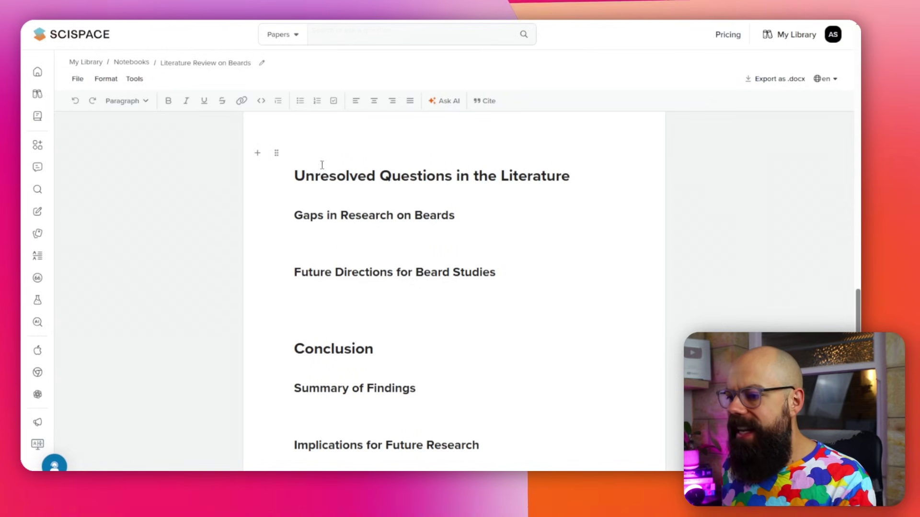
scroll(378, 218, down, 5)
scroll(384, 216, up, 10)
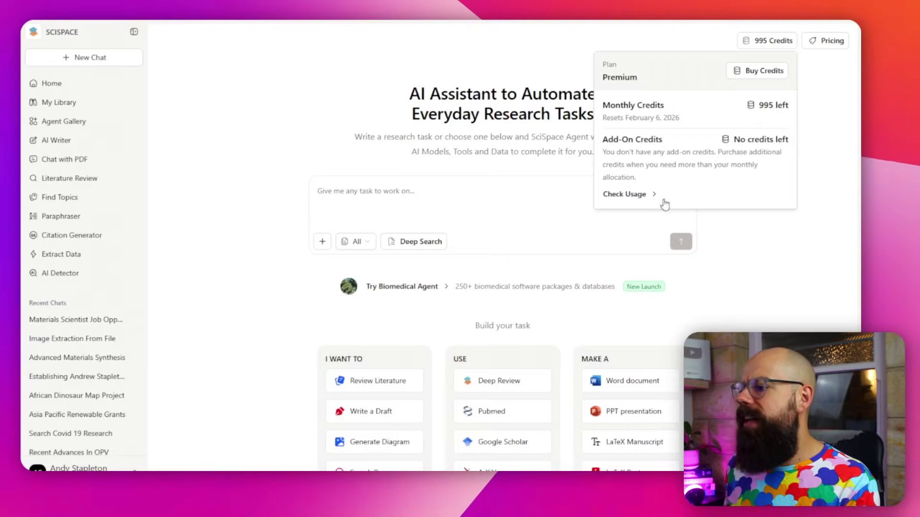
Step: Open the agent credit usage details and check the share of monthly credits remaining
click(638, 194)
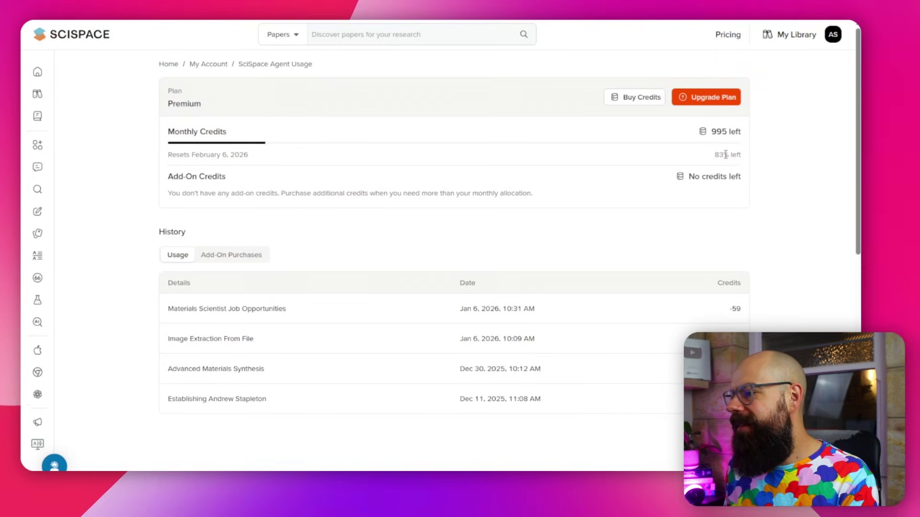
drag(716, 155, 737, 154)
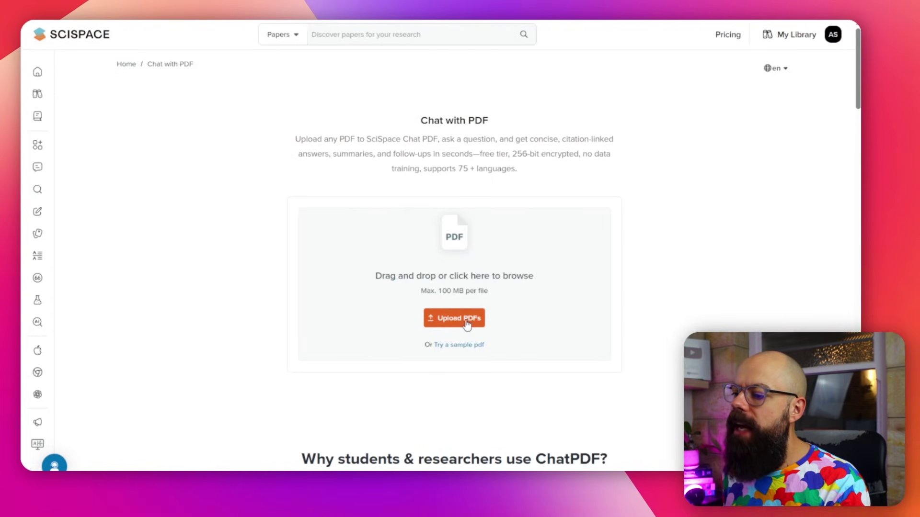
Step: Load the sample PDF in Chat with PDF, store it in a personal collection and skim its first pages
click(445, 347)
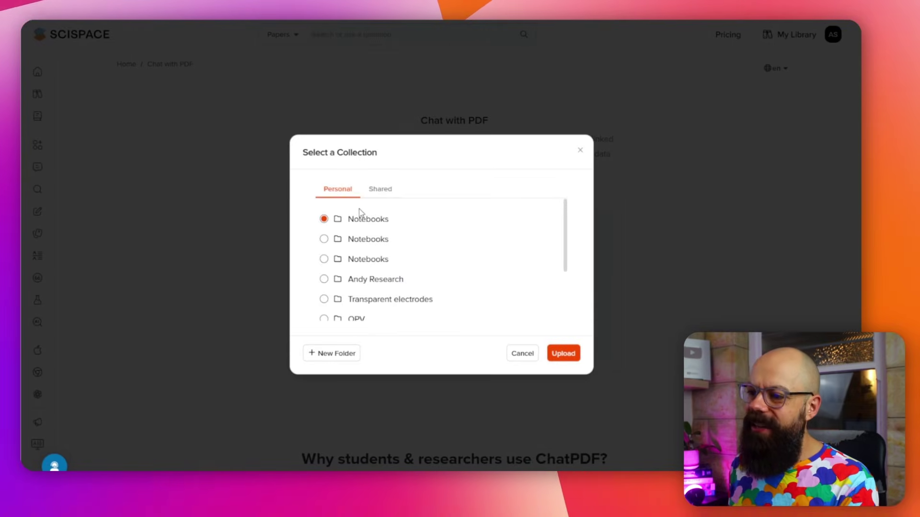
scroll(335, 230, down, 3)
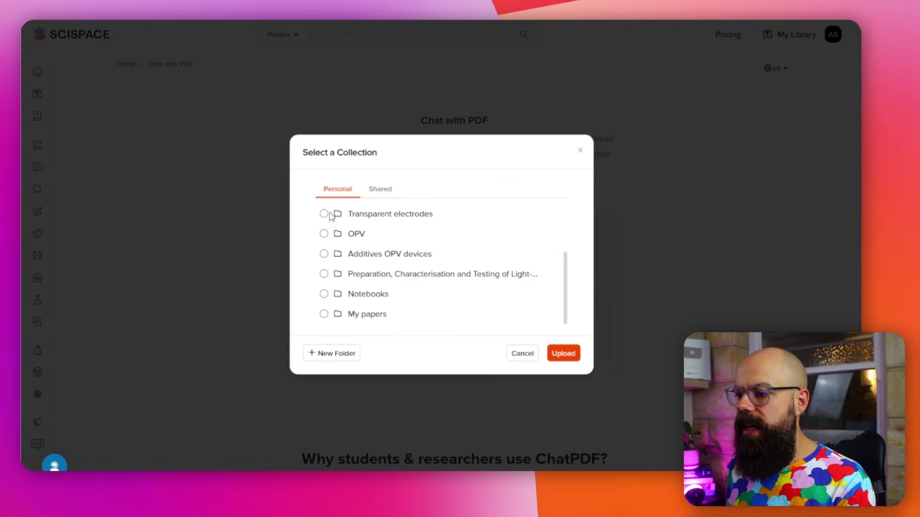
scroll(332, 235, up, 4)
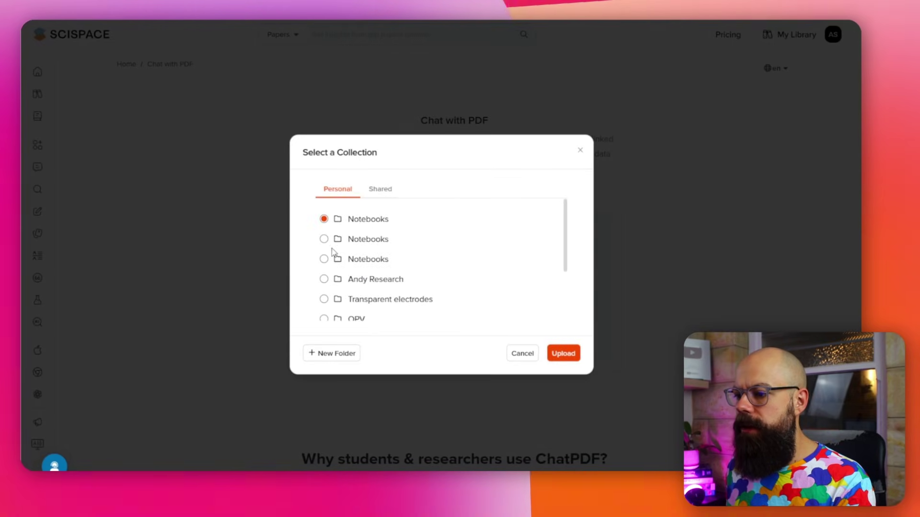
click(555, 360)
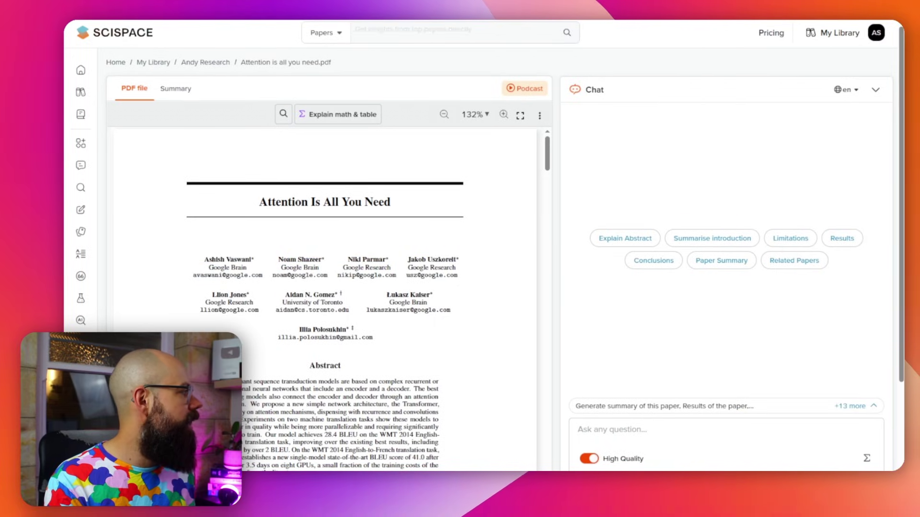
scroll(268, 295, down, 6)
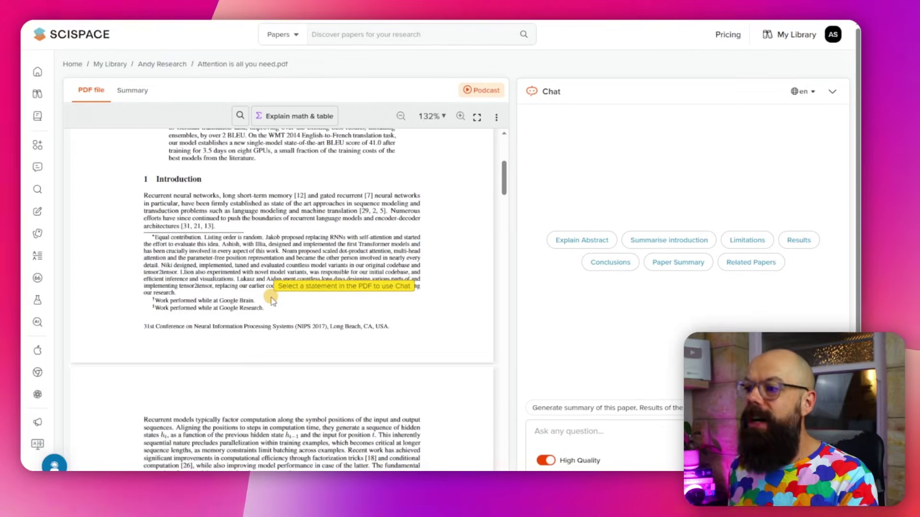
Step: Check the generated summary of the Attention is all you need paper and return to its PDF pages
scroll(273, 299, down, 3)
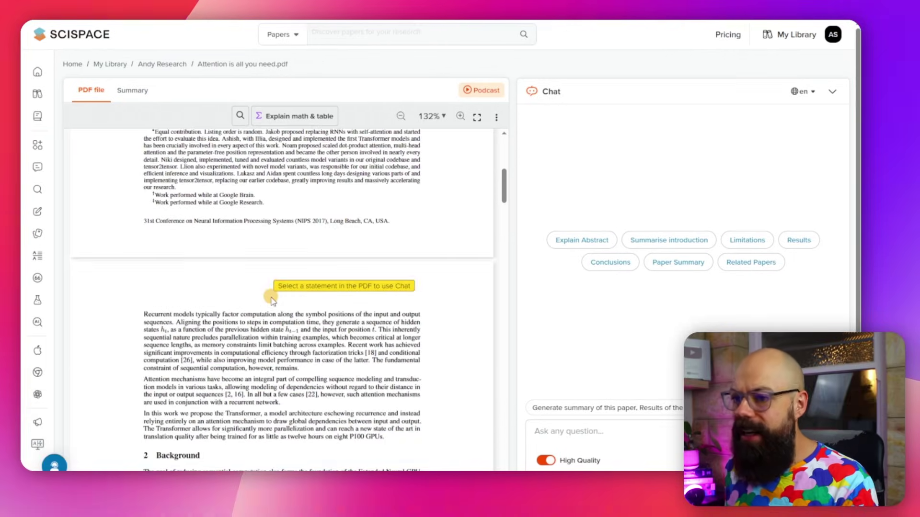
click(125, 90)
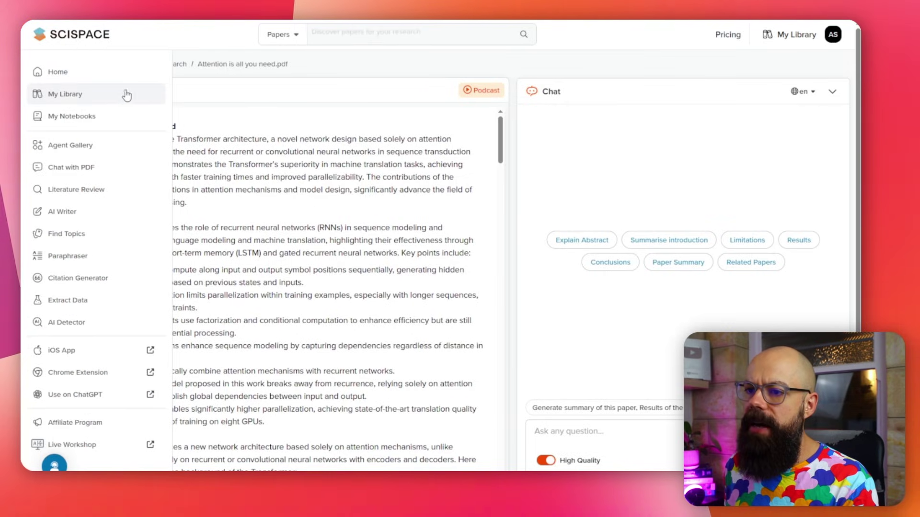
click(91, 90)
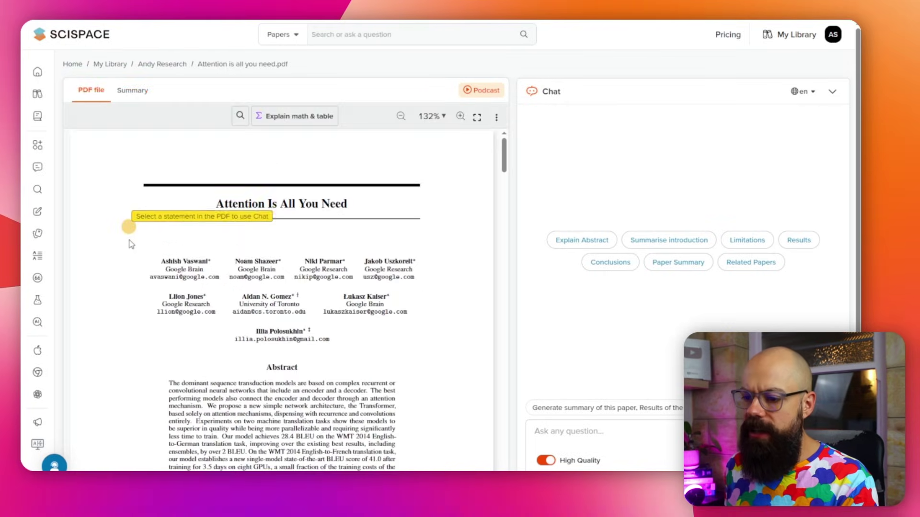
Step: Look over the abstract and introduction paragraphs that can be picked as statements for the chat
scroll(182, 335, down, 3)
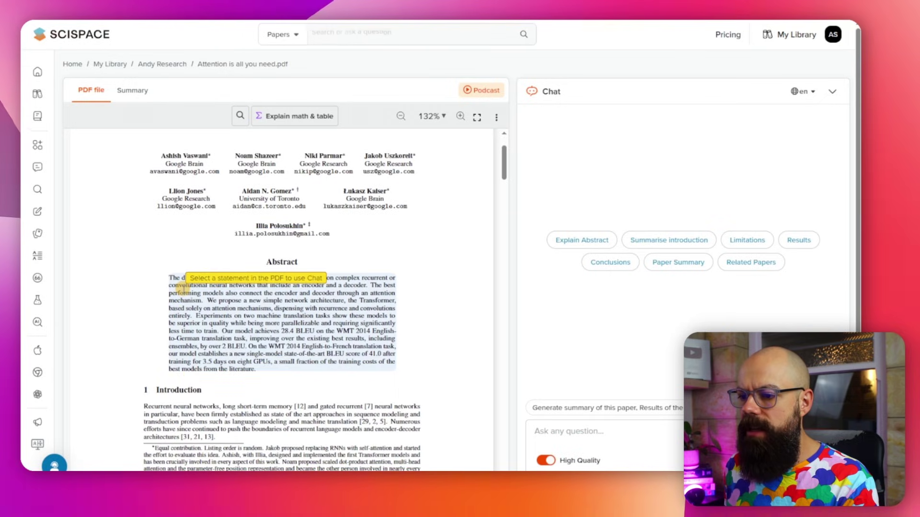
click(155, 303)
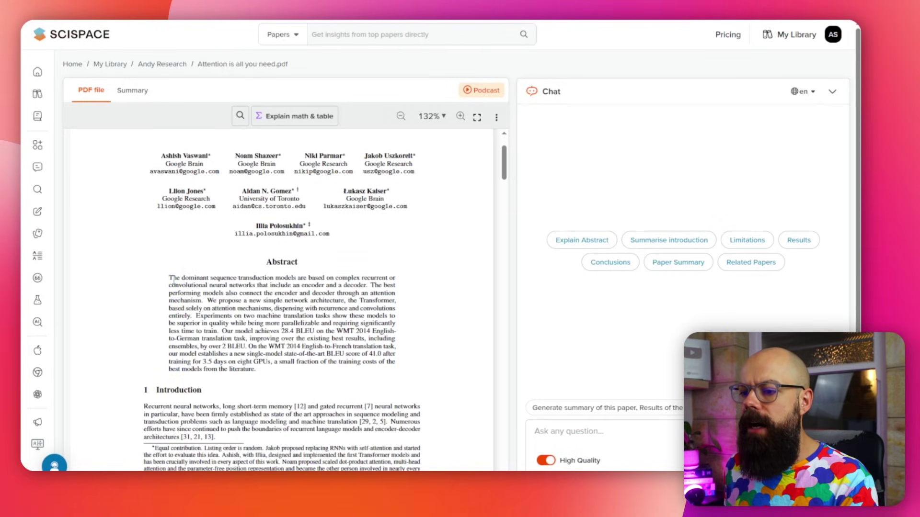
click(177, 278)
click(144, 288)
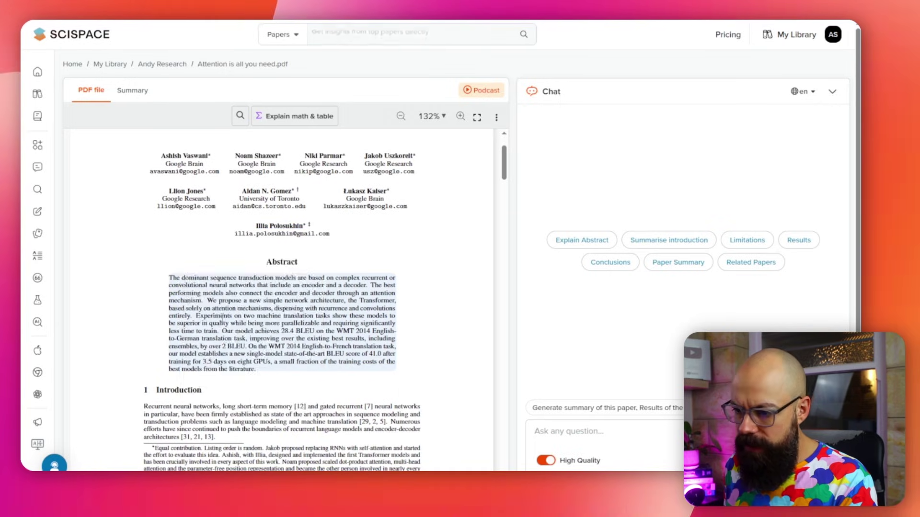
scroll(229, 294, down, 3)
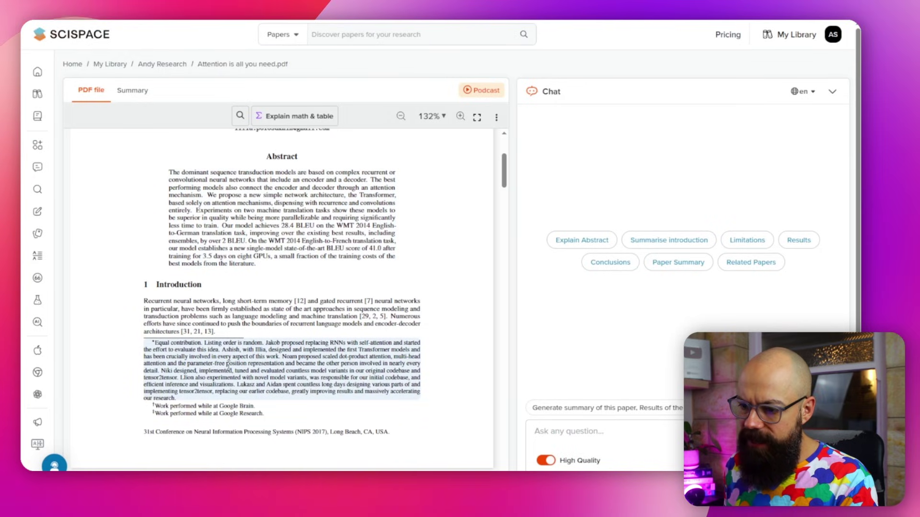
Step: Select text in the paragraph on attention mechanisms before the Background section and view the available text actions
scroll(228, 351, down, 10)
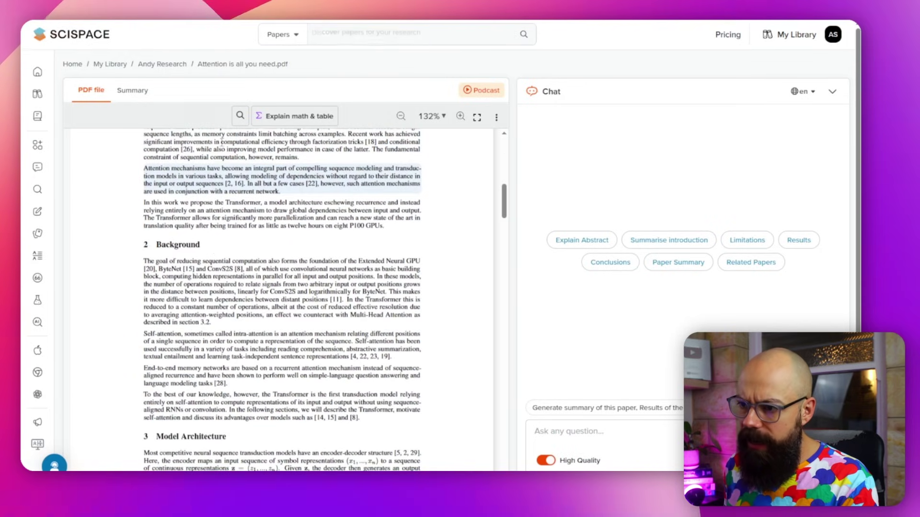
drag(420, 261, 178, 185)
click(107, 185)
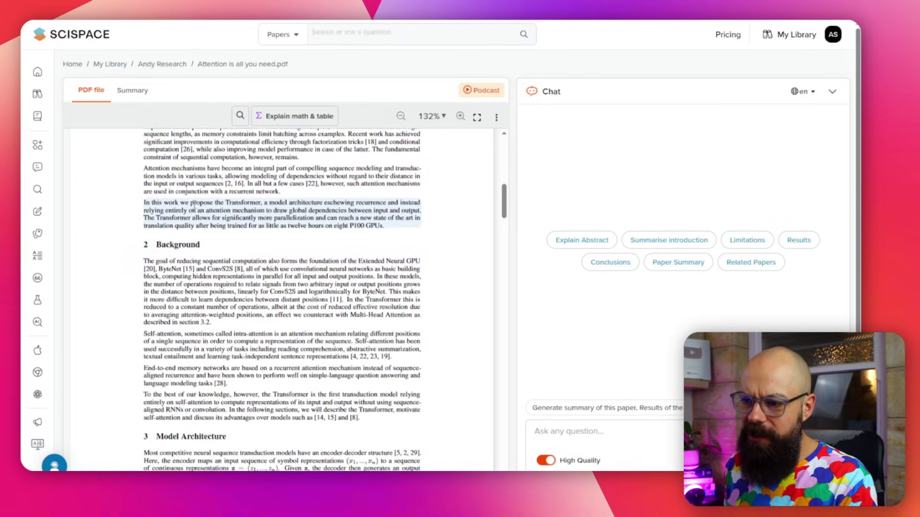
double_click(209, 168)
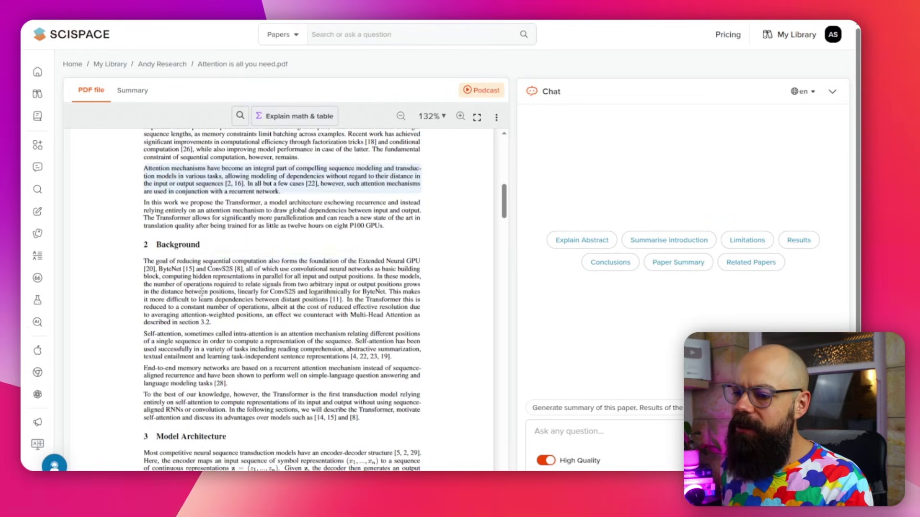
scroll(211, 286, up, 15)
scroll(218, 275, down, 20)
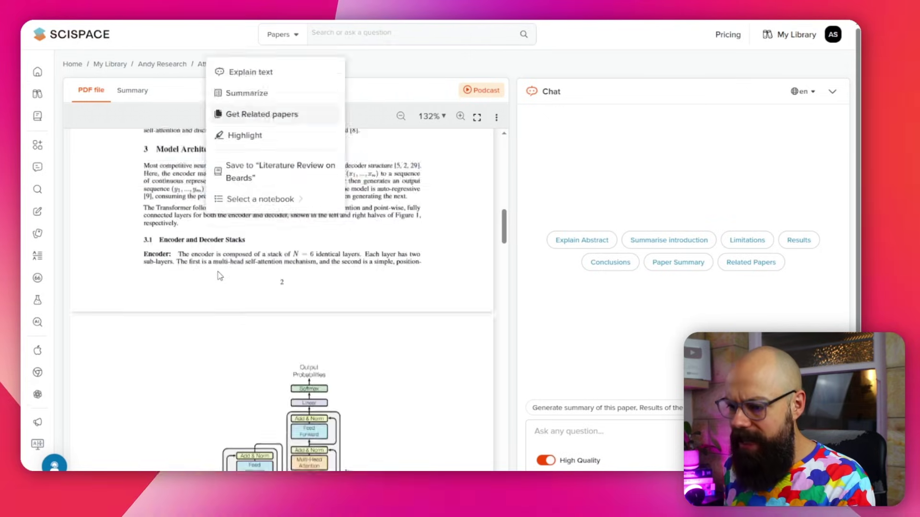
Step: Try selecting the contents of Table 1, the layer type comparison, as ordinary text
scroll(219, 275, down, 20)
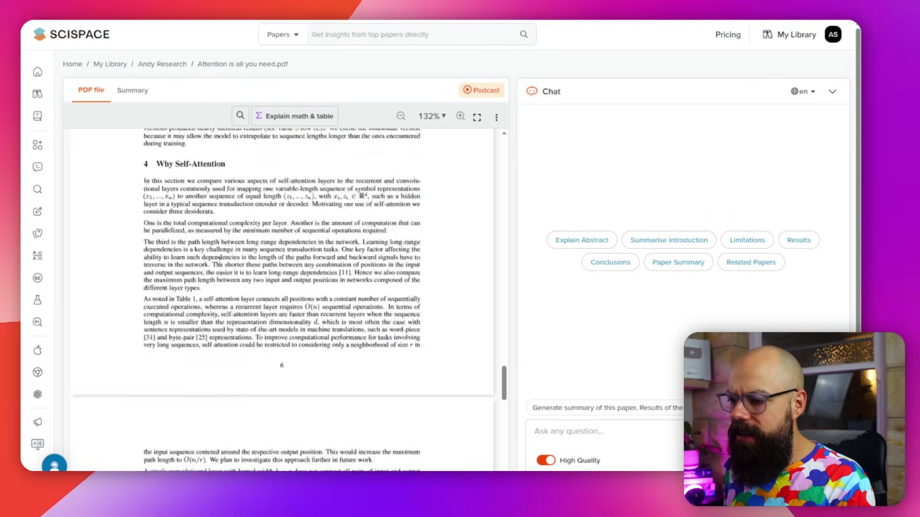
scroll(226, 259, up, 2)
drag(409, 329, 179, 286)
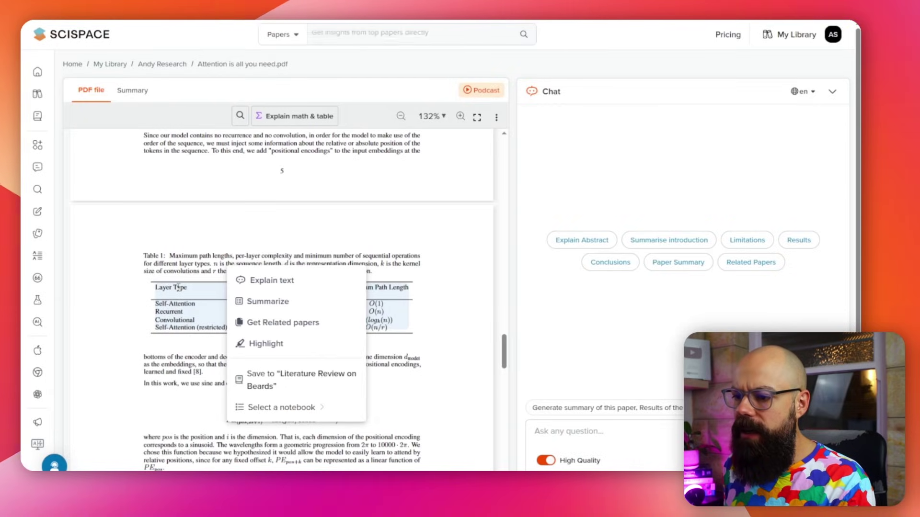
drag(144, 365, 203, 373)
click(193, 298)
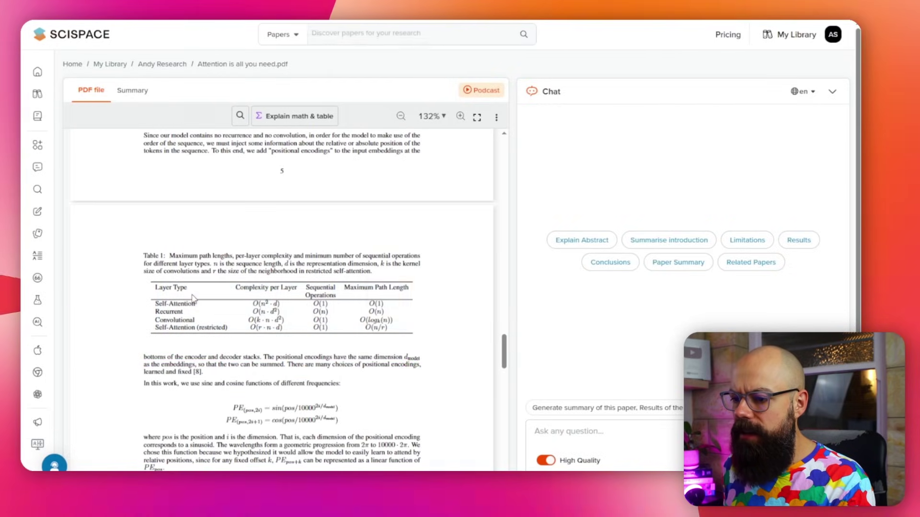
drag(421, 367, 154, 288)
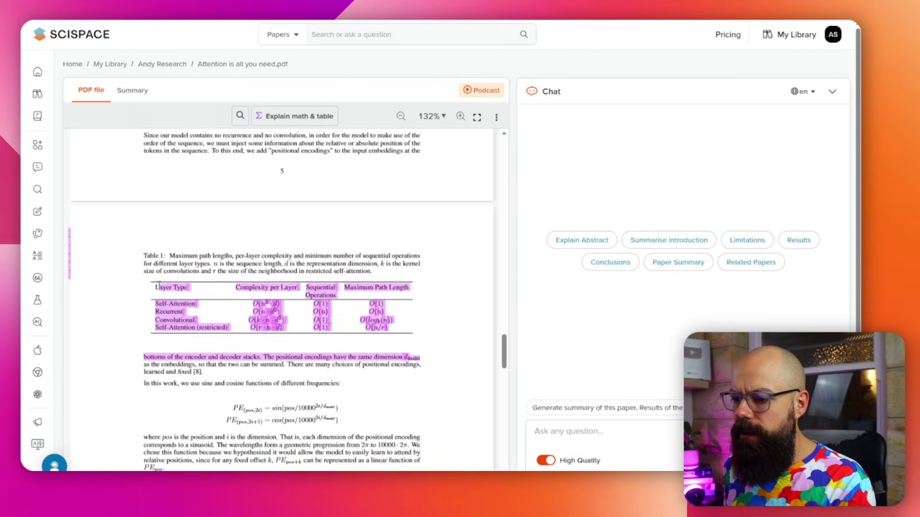
click(197, 234)
Step: Capture the whole of Table 1 with Explain math & table so the chat explains it
click(301, 117)
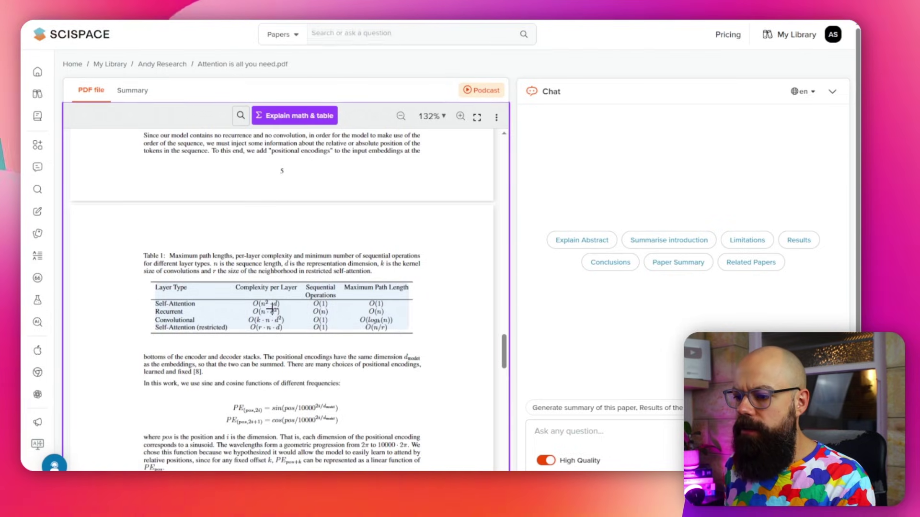
click(376, 290)
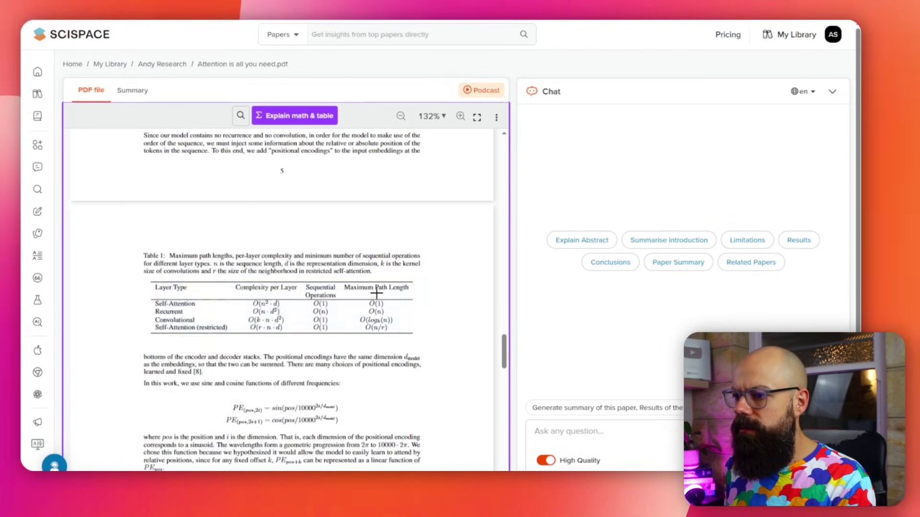
click(317, 116)
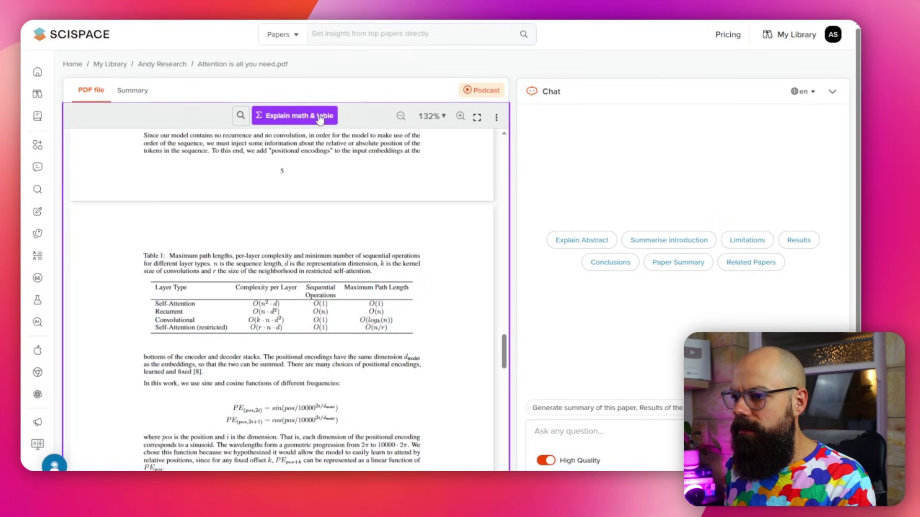
click(313, 118)
drag(156, 287, 424, 344)
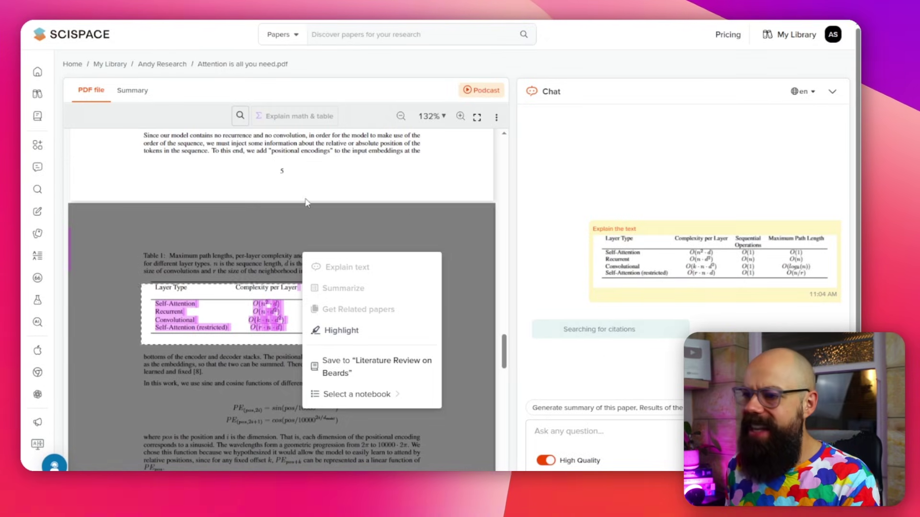
click(287, 228)
scroll(287, 232, down, 3)
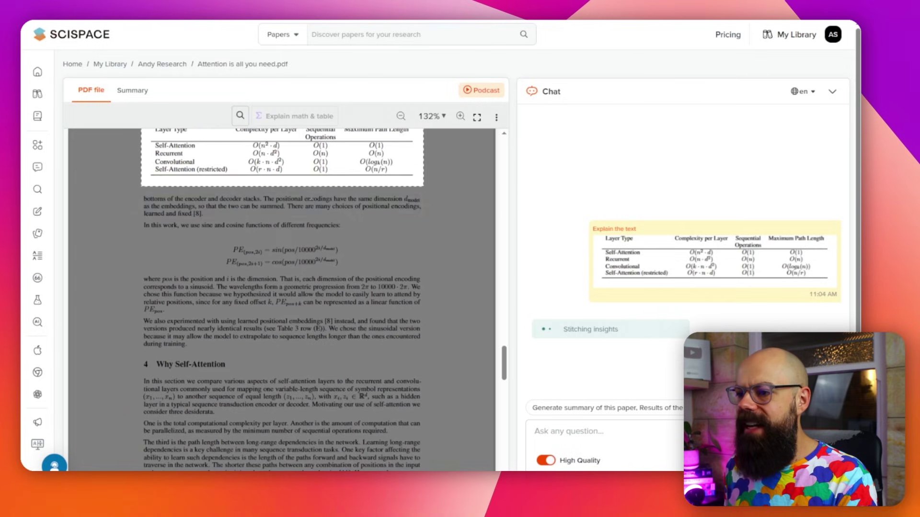
scroll(438, 155, up, 5)
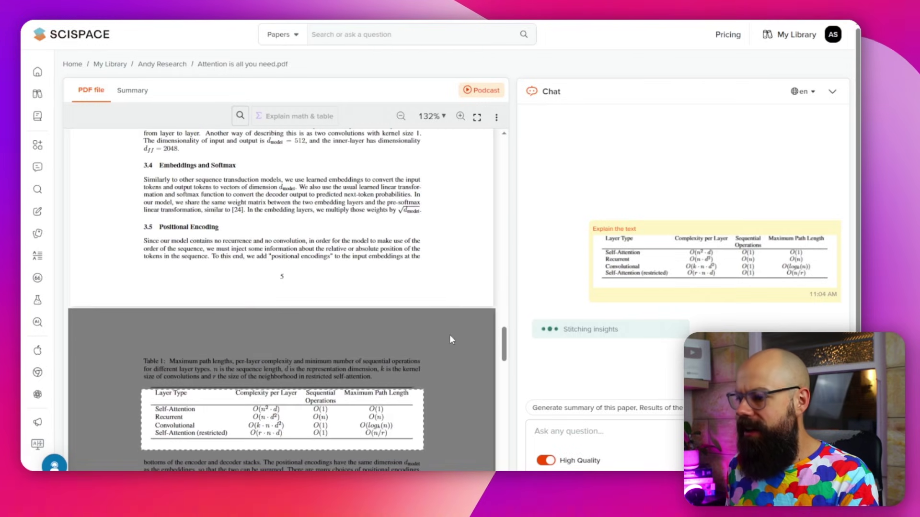
click(389, 208)
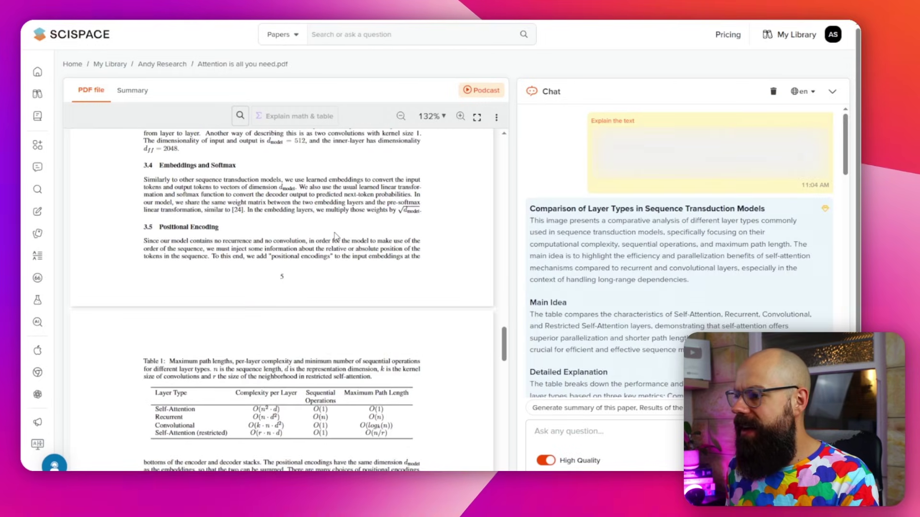
Step: Read the chat's explanation of Table 1, including the main idea, detailed explanation and layer type characteristics
scroll(335, 236, down, 3)
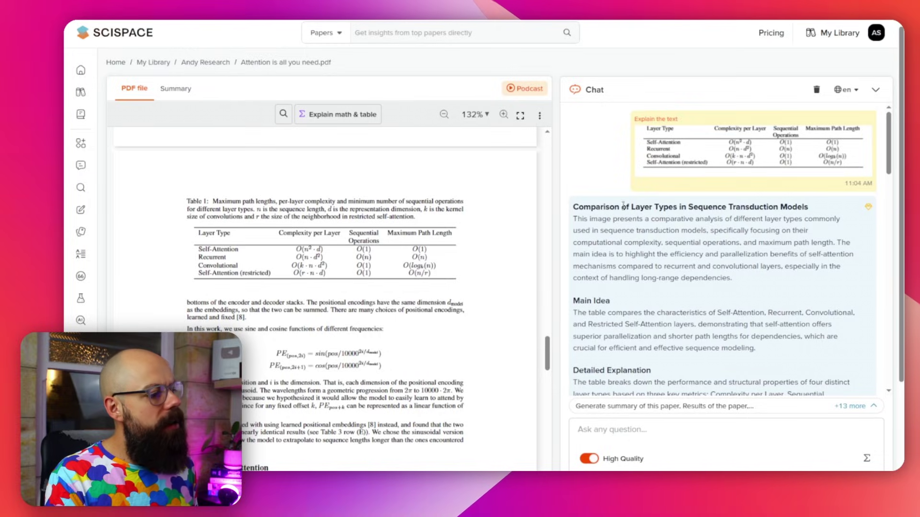
drag(621, 207, 686, 207)
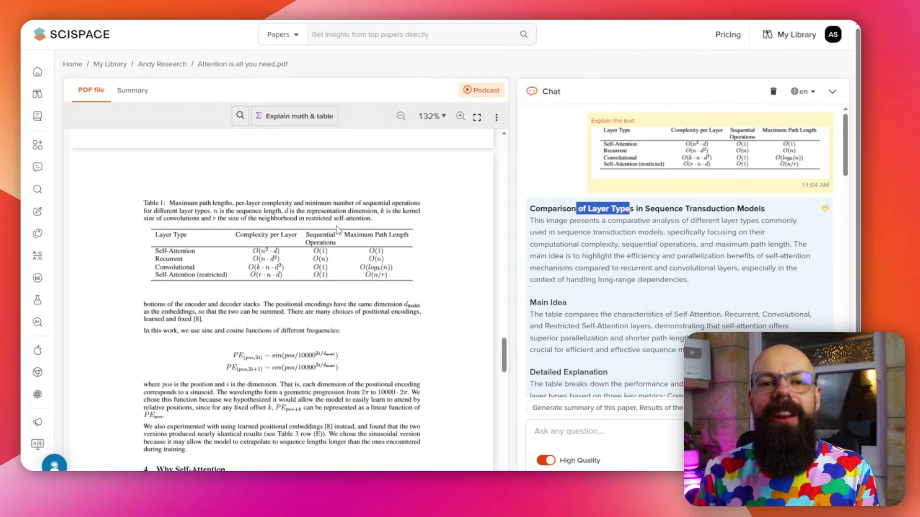
scroll(585, 276, down, 3)
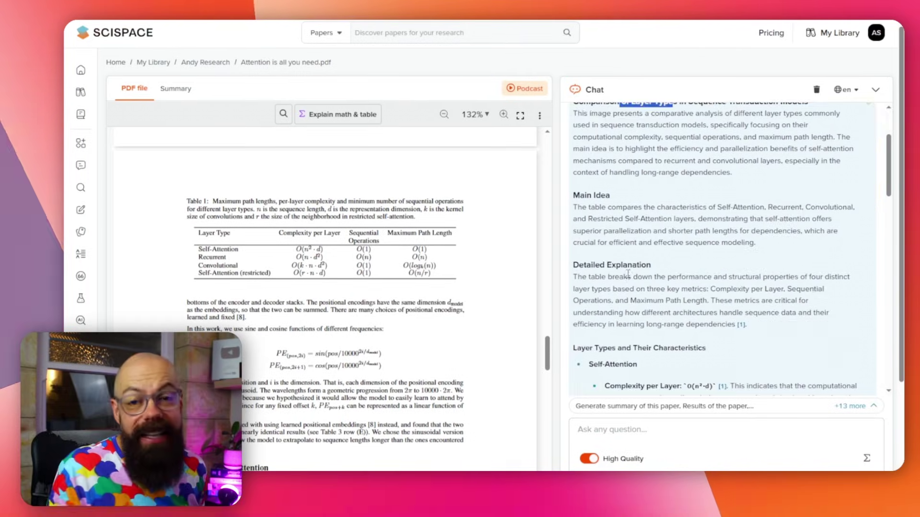
scroll(617, 171, down, 2)
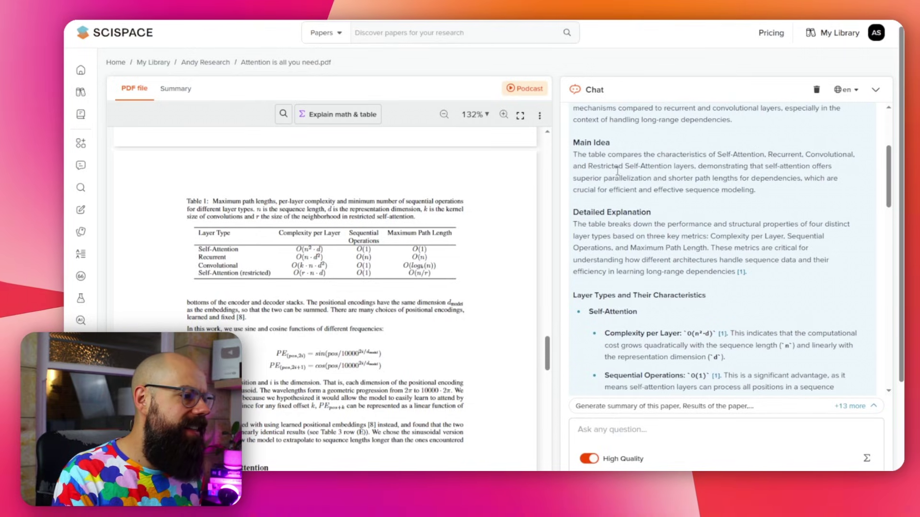
scroll(613, 230, down, 10)
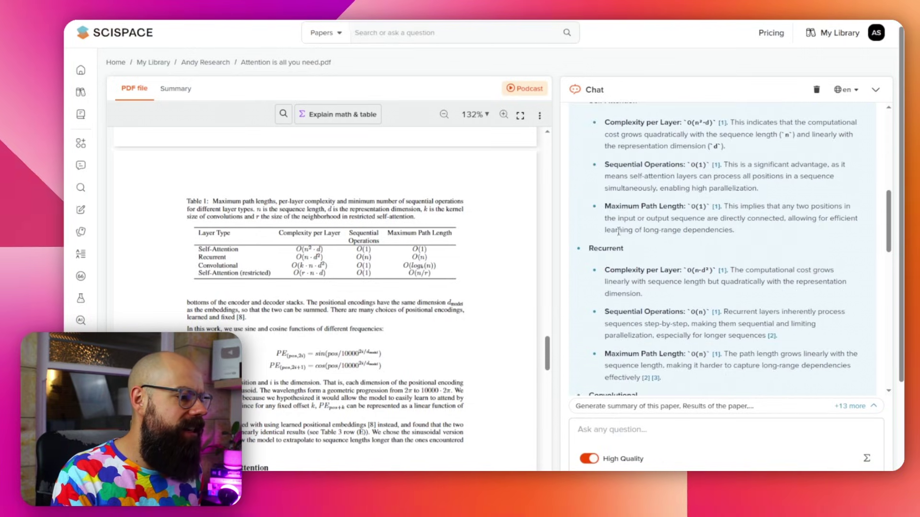
scroll(621, 254, up, 15)
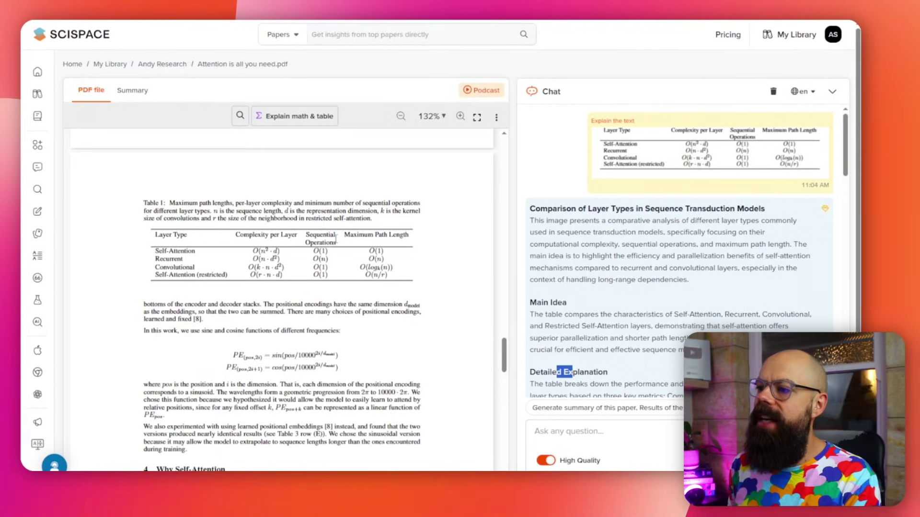
Step: Skim the paper's remaining pages to the reference list and generate a podcast of the paper
scroll(455, 177, down, 10)
scroll(411, 178, down, 10)
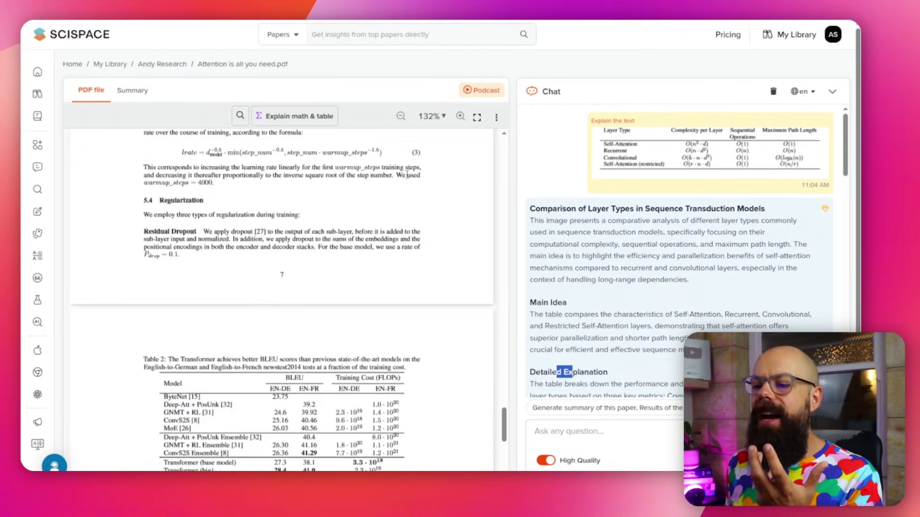
scroll(407, 174, down, 10)
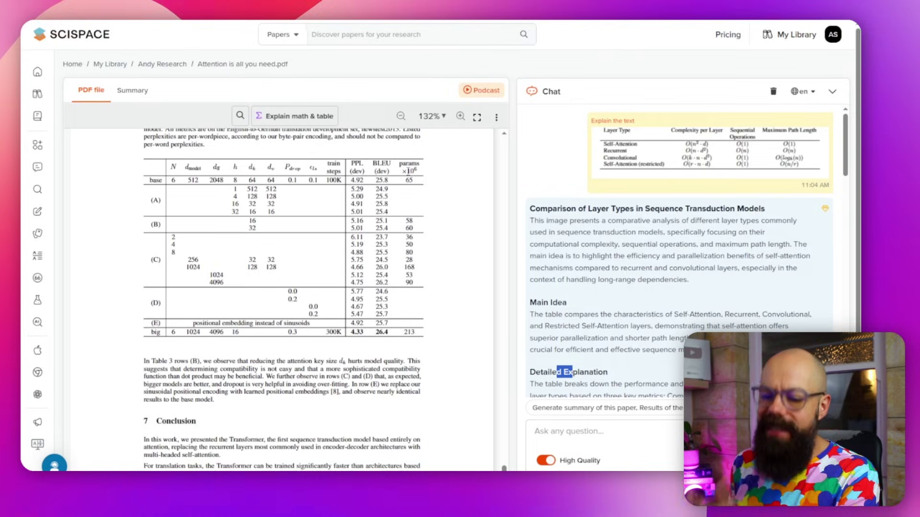
scroll(407, 177, down, 15)
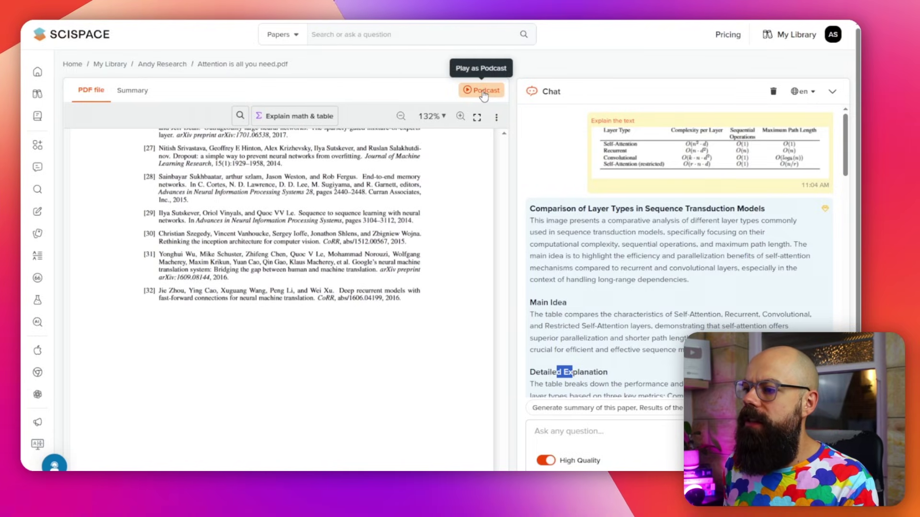
click(483, 93)
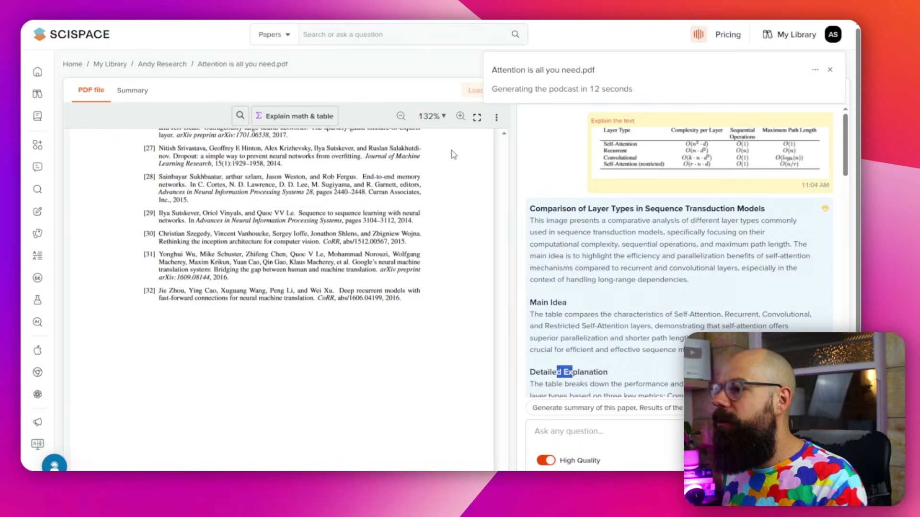
Step: Leave the paper, view the Literature Review tool's search modes and past searches, and open Find Topics
click(435, 51)
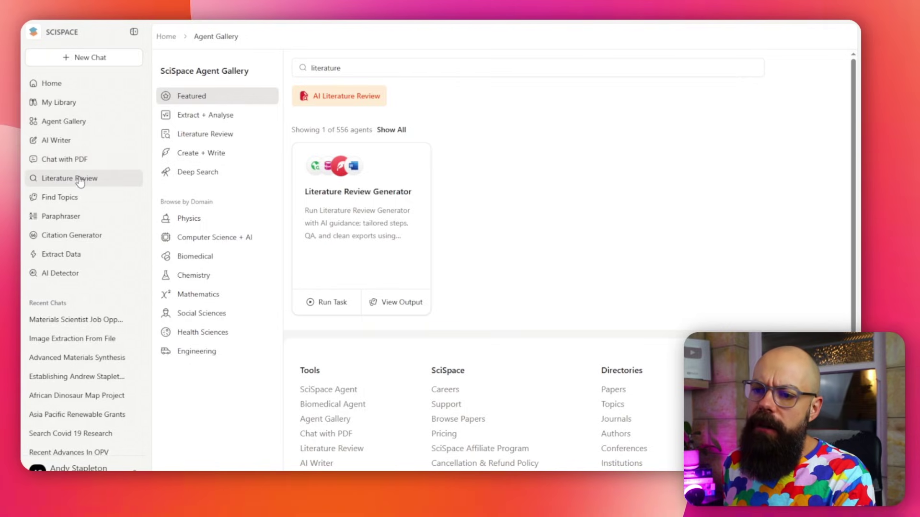
click(81, 179)
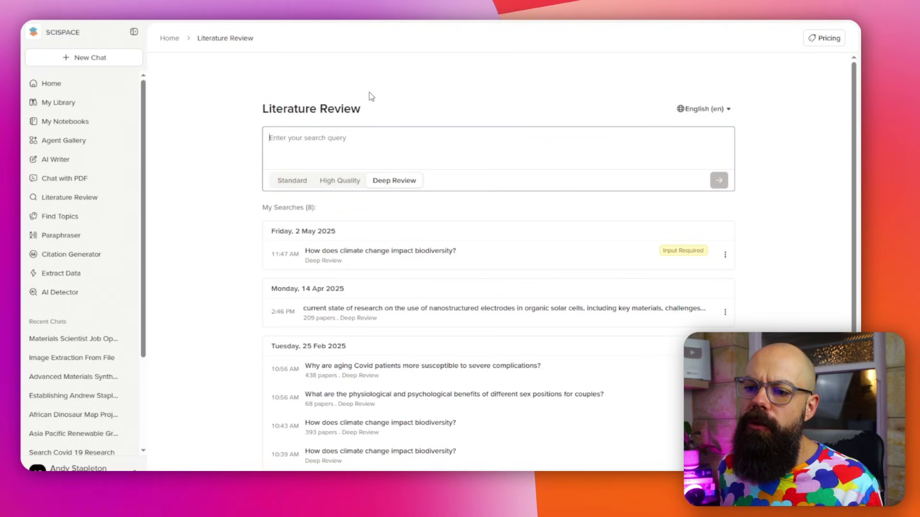
click(79, 218)
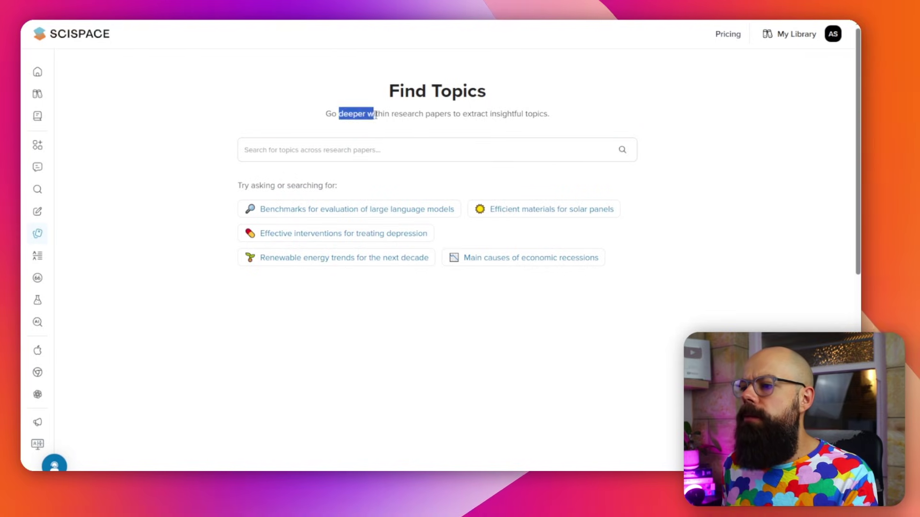
Step: Open the Paraphraser, load the sample text and paraphrase it in Academic mode
drag(515, 114, 545, 115)
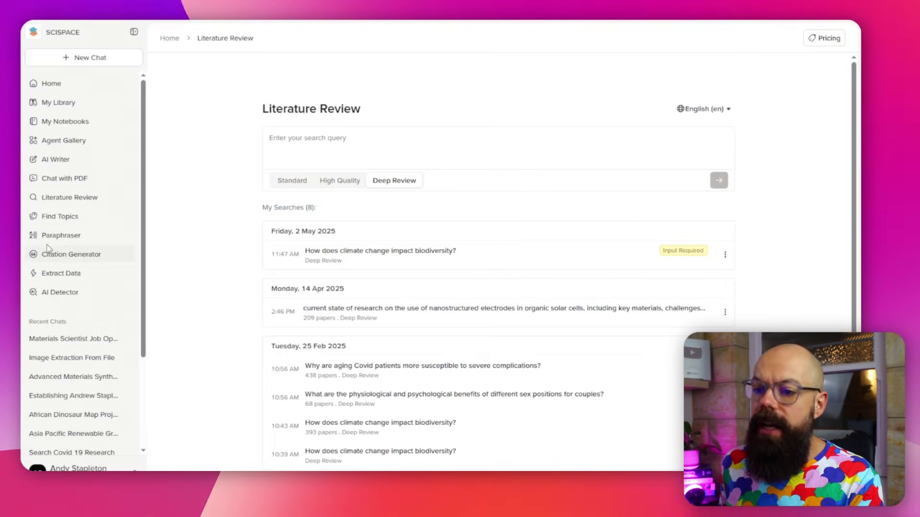
click(61, 236)
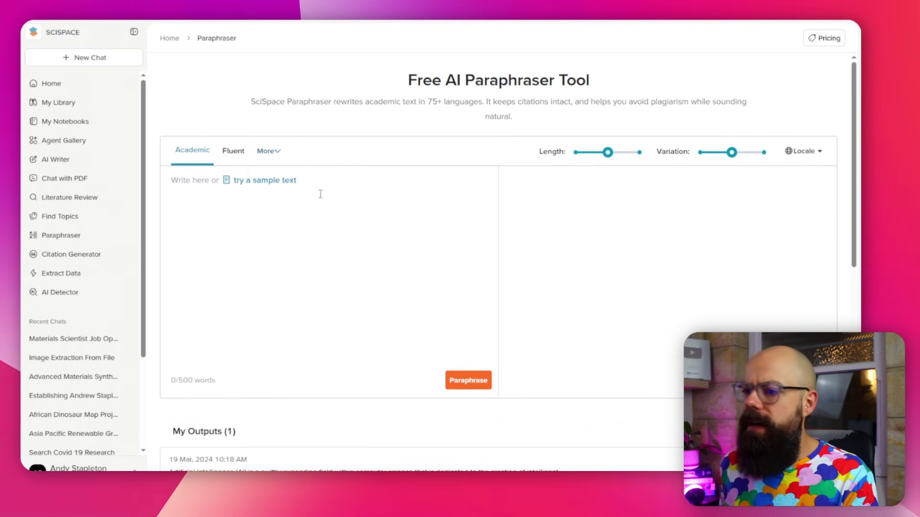
click(266, 181)
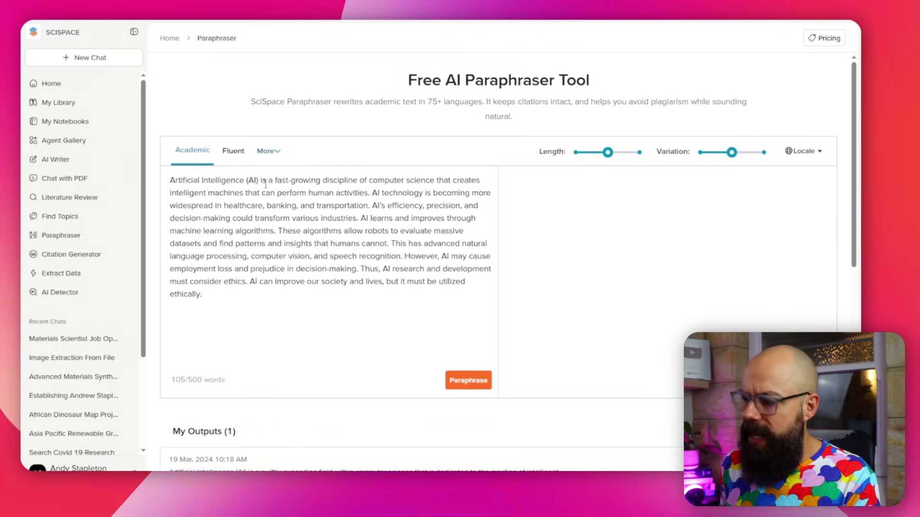
click(458, 382)
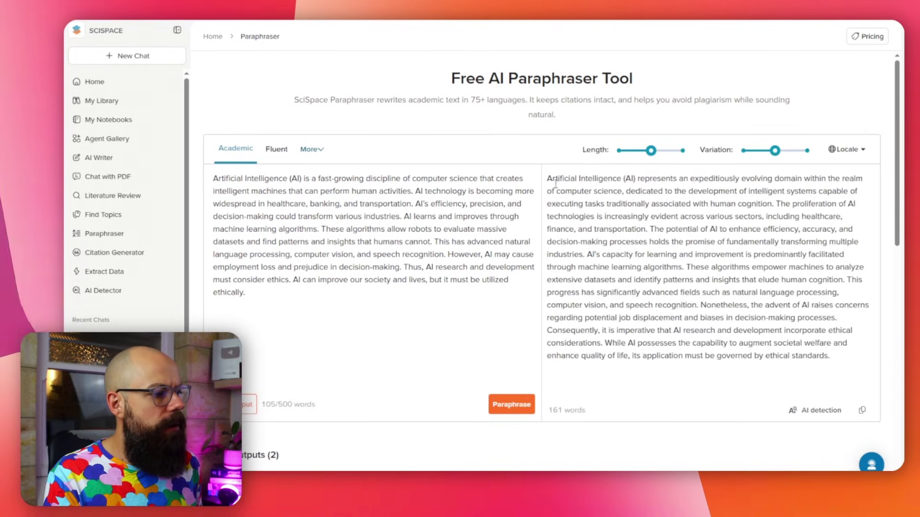
Step: Compare the paraphrased text with the original and run AI detection on the paraphrased version
drag(547, 178, 778, 345)
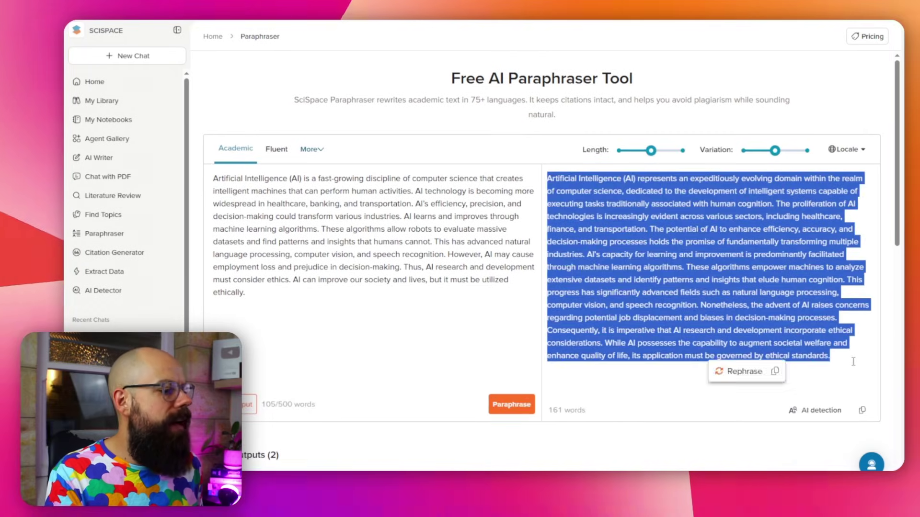
click(853, 362)
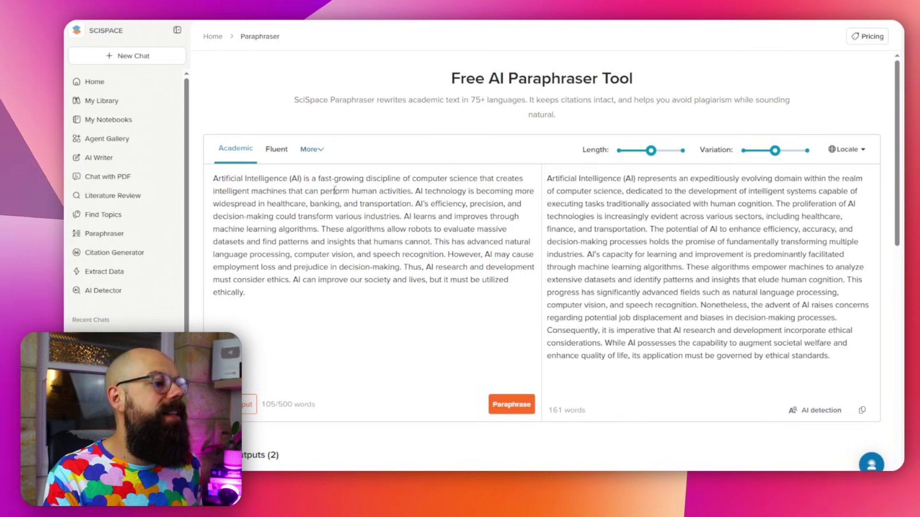
drag(581, 254, 651, 229)
click(650, 229)
scroll(528, 240, down, 8)
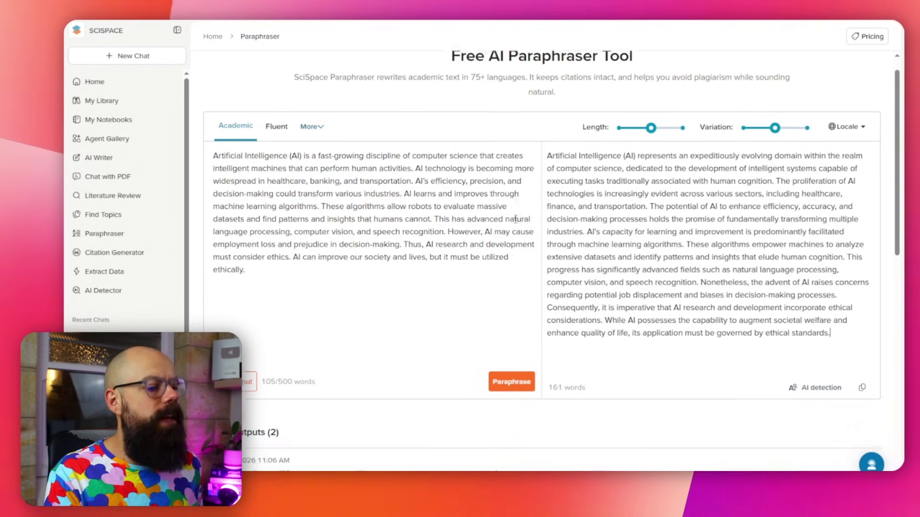
scroll(515, 219, up, 10)
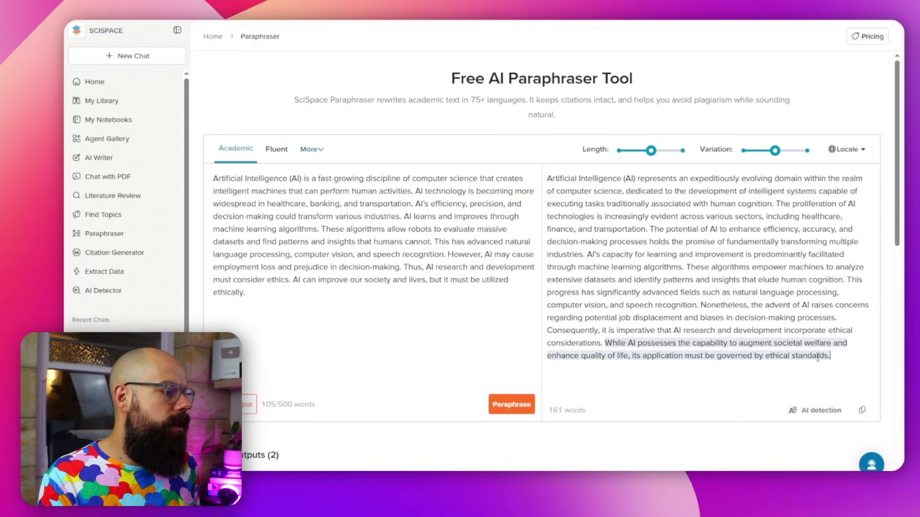
drag(830, 356, 547, 178)
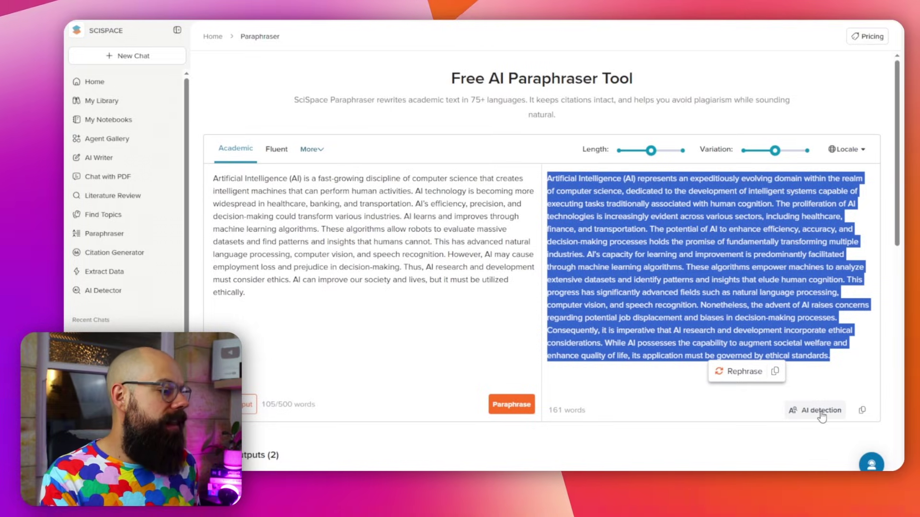
click(821, 414)
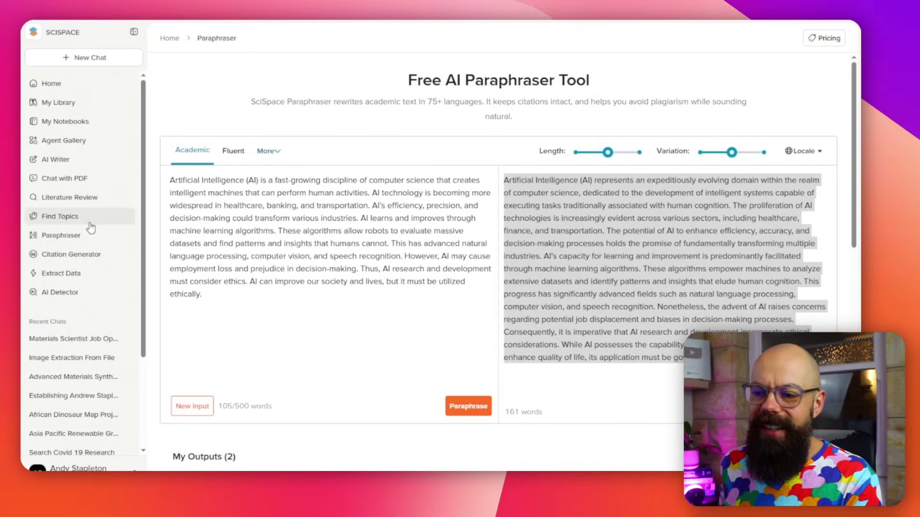
Step: Open the Citation Generator and cite the example article "Effects of biodiversity on ecosystem functioning: a consensus of current knowledge" in APA style
click(79, 261)
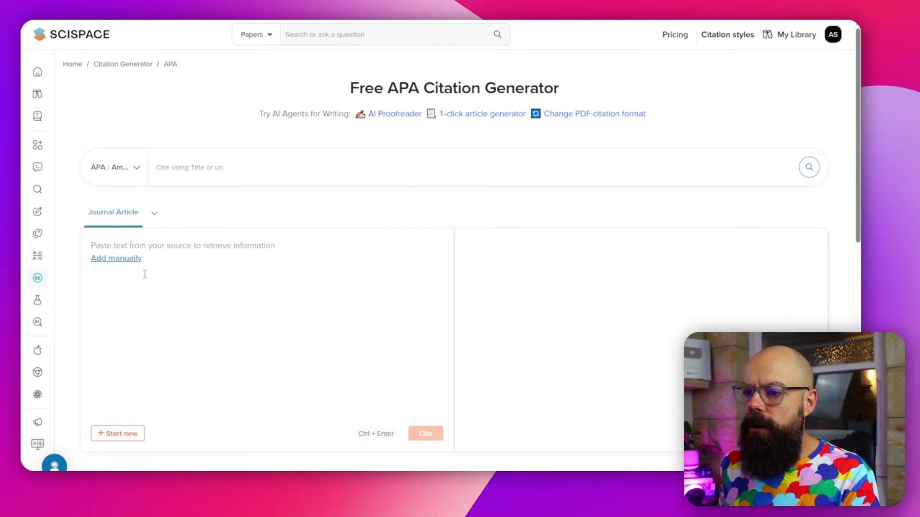
click(201, 168)
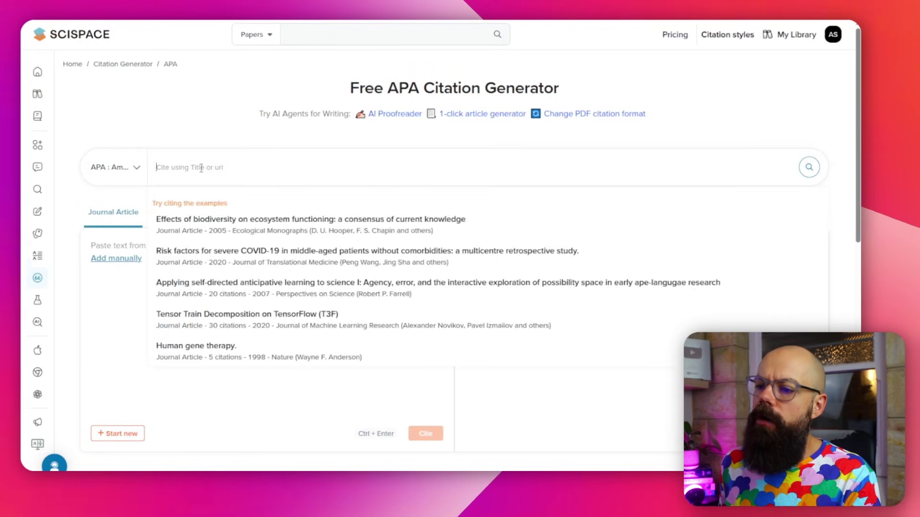
click(236, 220)
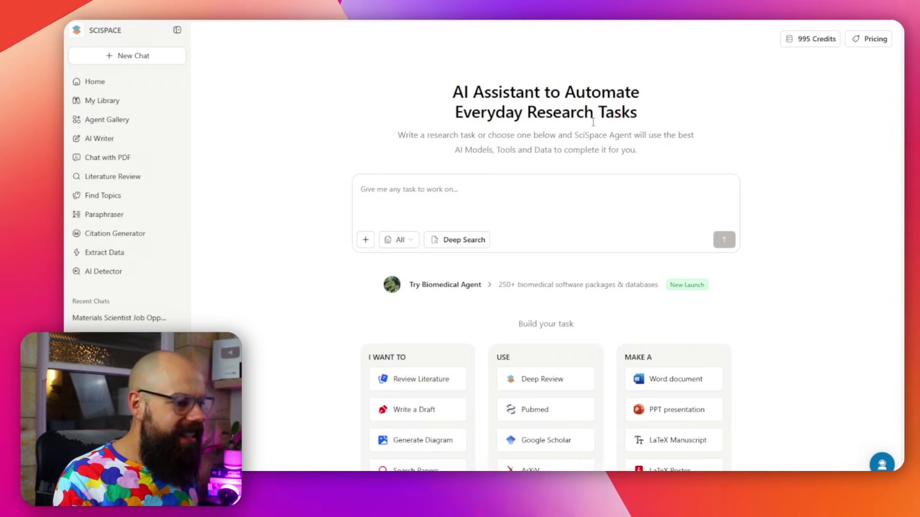
Step: Collapse the home page's sidebar and fill the task prompt with the Convert a File template
click(177, 31)
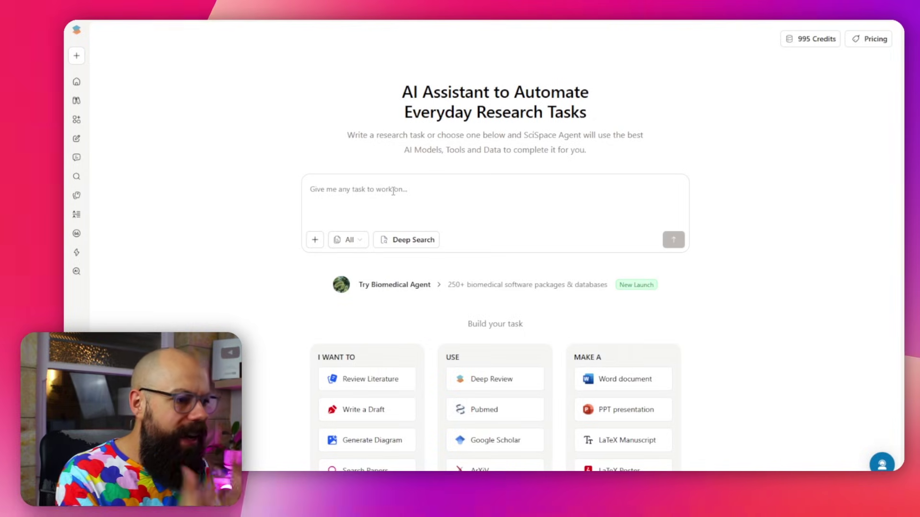
click(380, 215)
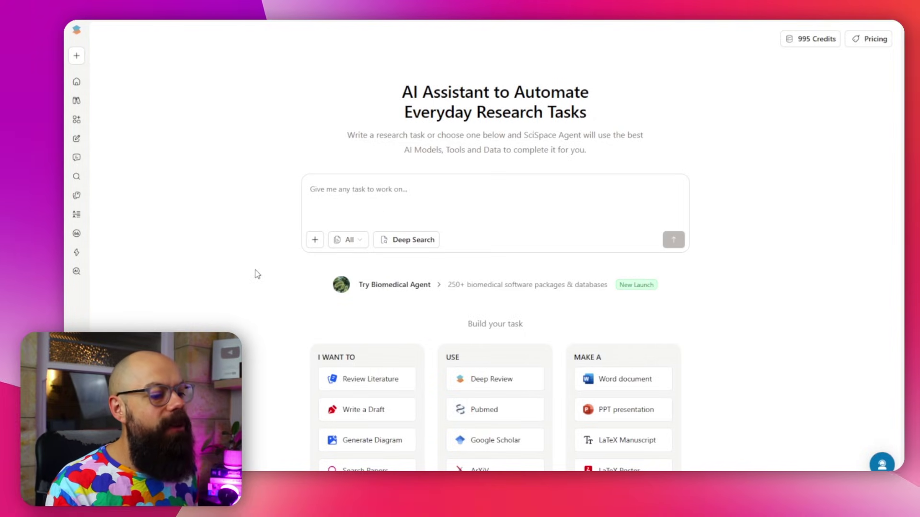
scroll(258, 274, down, 2)
scroll(249, 258, down, 2)
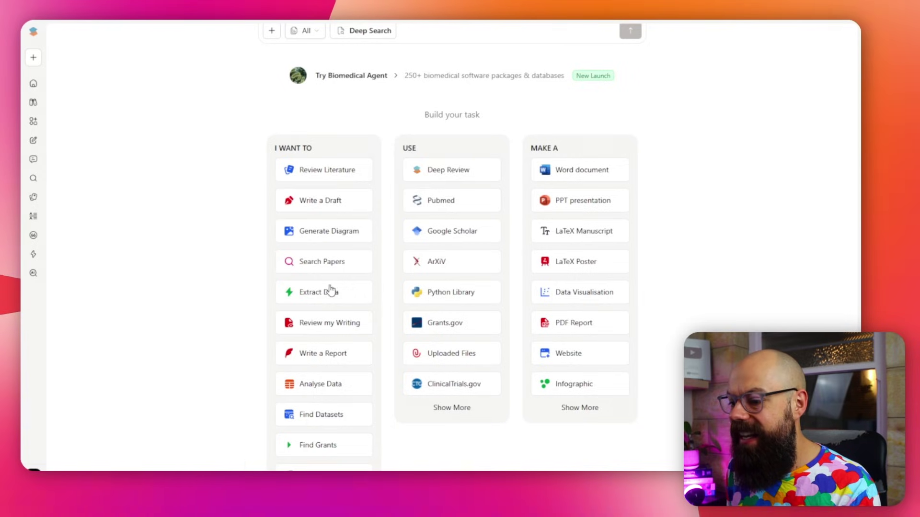
scroll(328, 307, down, 5)
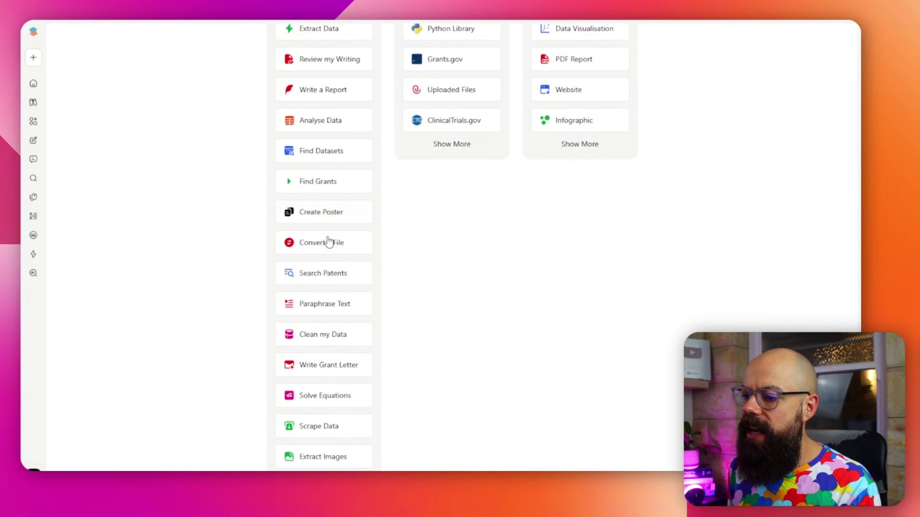
click(329, 242)
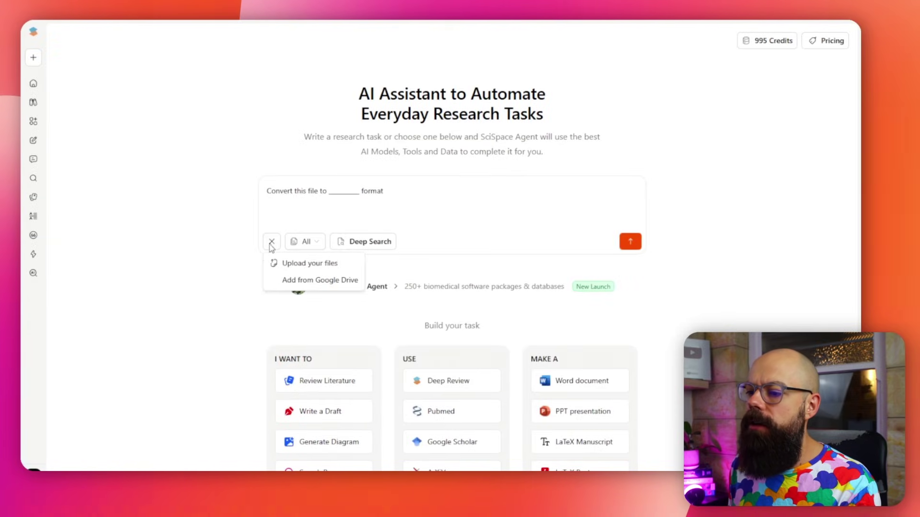
Step: Check the task prompt's file upload sources and its agent choices, All and Biomedical
click(212, 232)
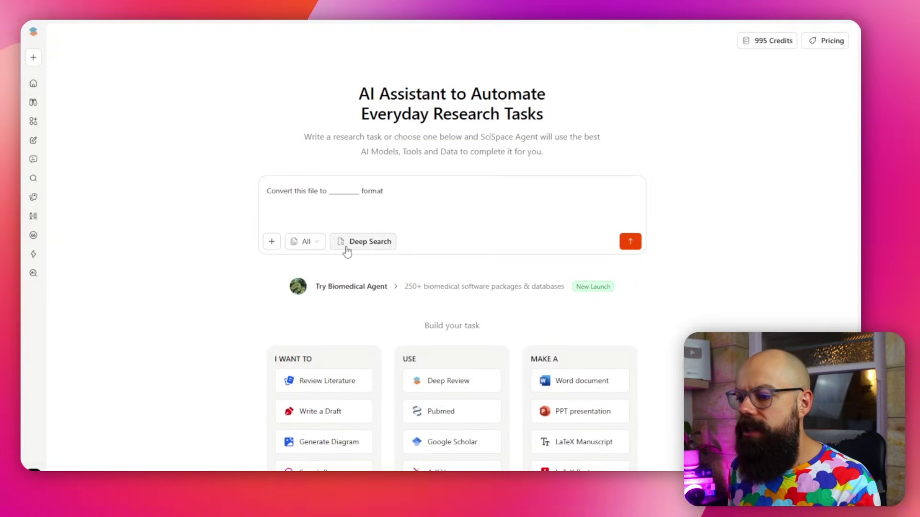
click(316, 242)
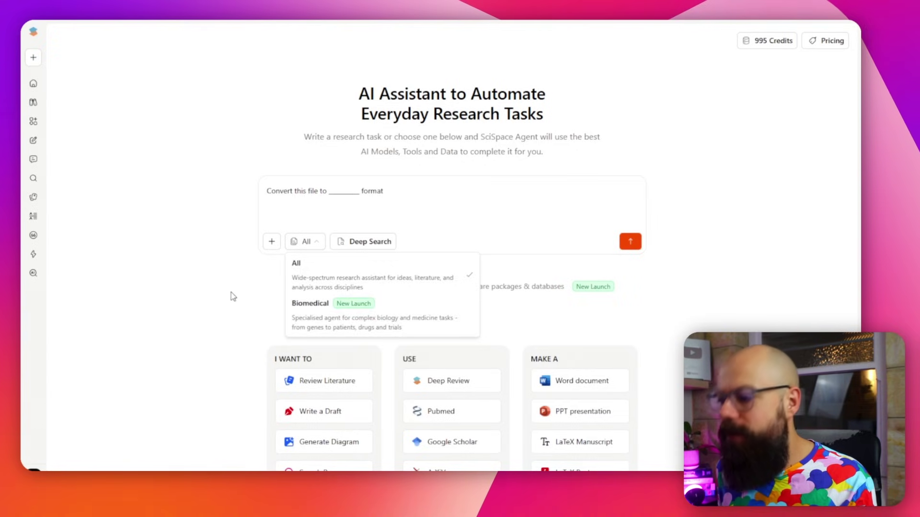
click(232, 295)
Step: Expand the full USE and MAKE A option lists and browse the available sources, output types and tasks
scroll(232, 282, down, 8)
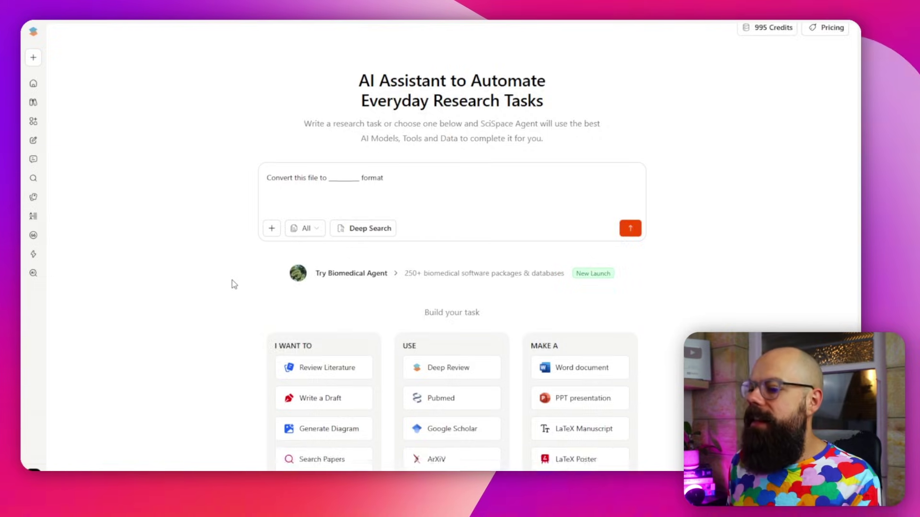
click(462, 250)
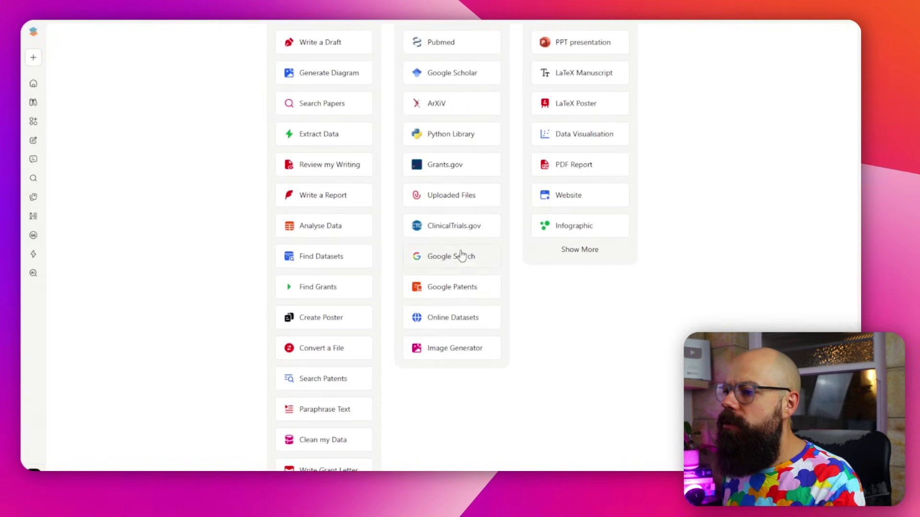
scroll(460, 225, up, 4)
scroll(433, 243, down, 3)
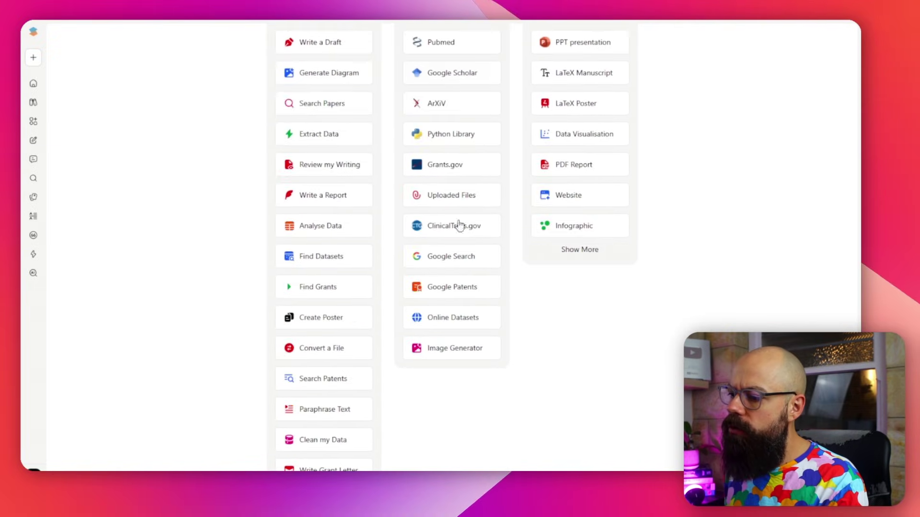
scroll(493, 290, up, 2)
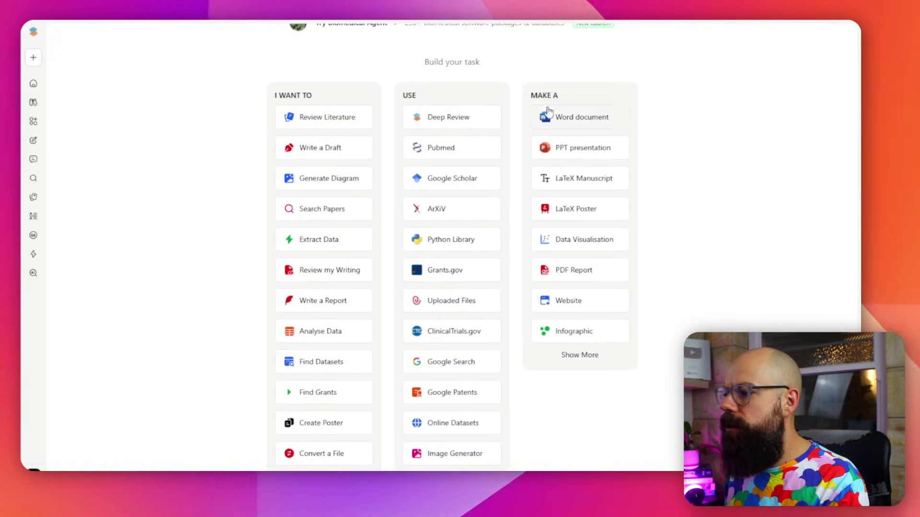
click(589, 359)
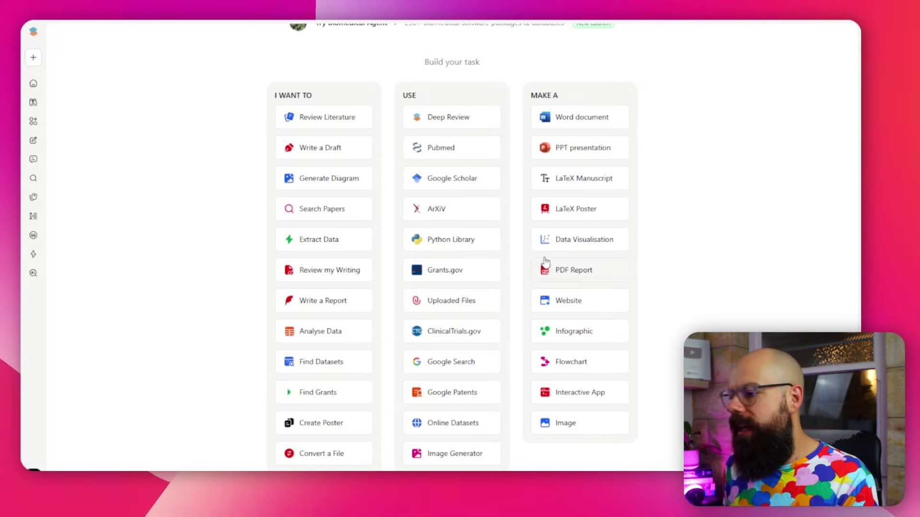
scroll(229, 268, down, 10)
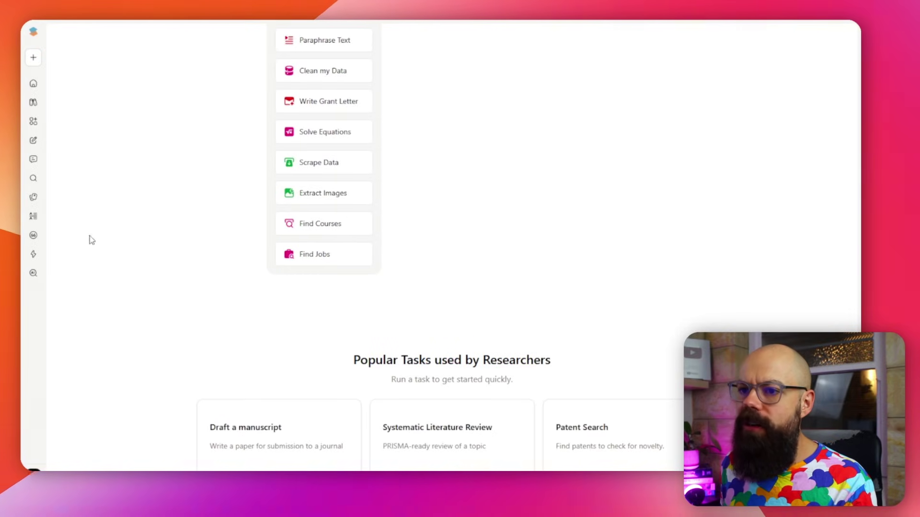
Step: Open the recent chat Image Extraction From File, review its list of extracted images and open the generated files
mouse_move(33, 121)
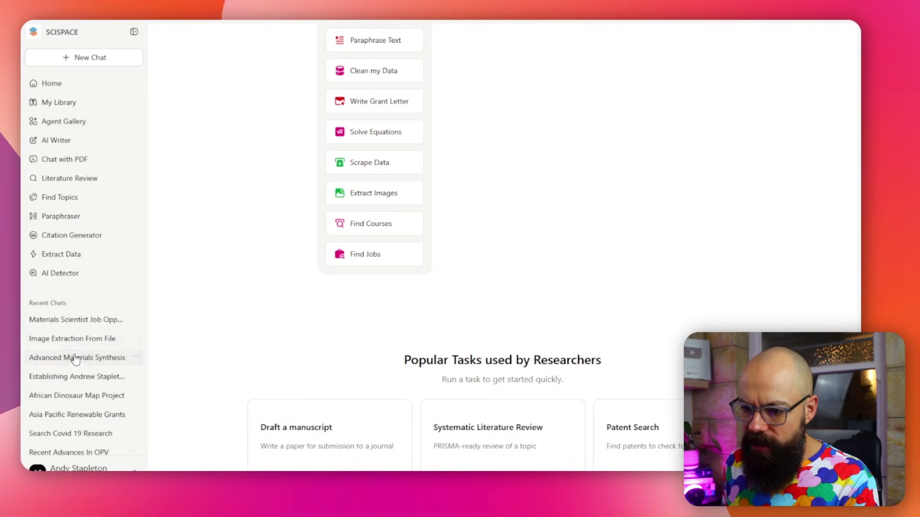
click(71, 339)
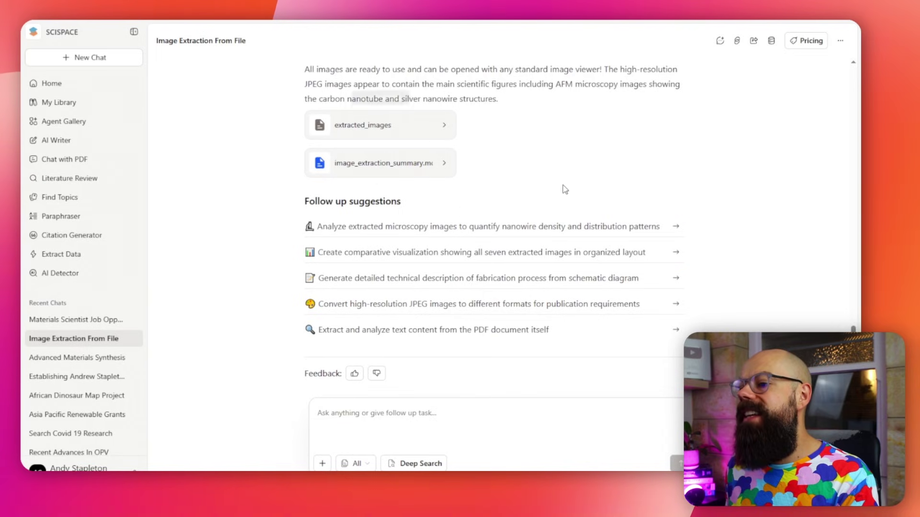
scroll(565, 189, up, 5)
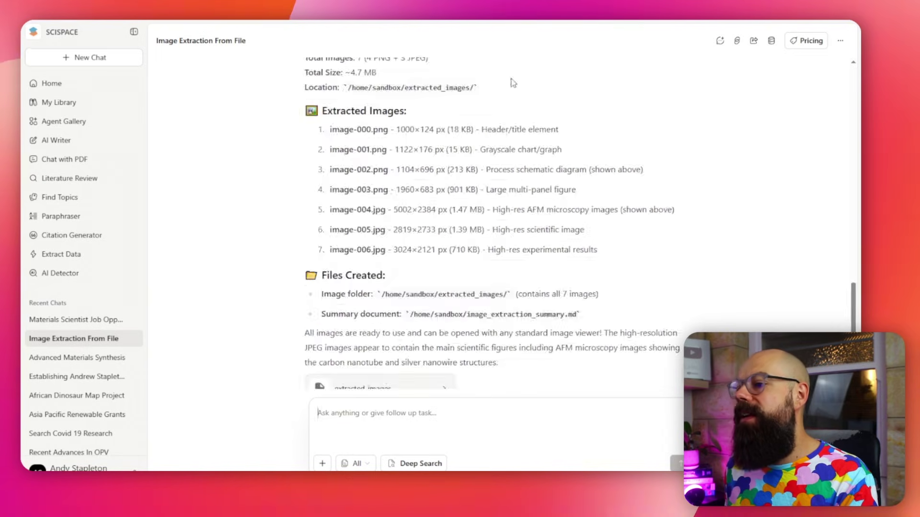
click(739, 41)
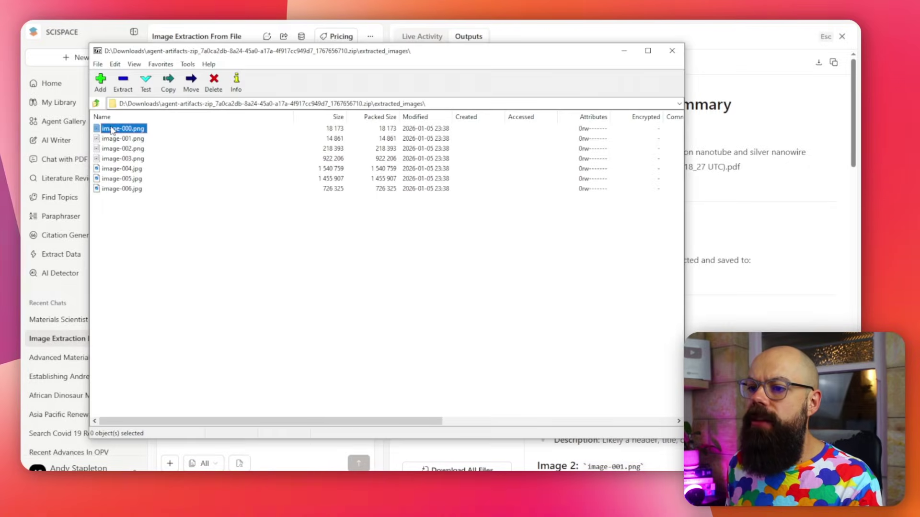
Step: Preview image-000.png, image-001.png and image-002.png from the downloaded extracted_images archive, closing each one after viewing
double_click(113, 129)
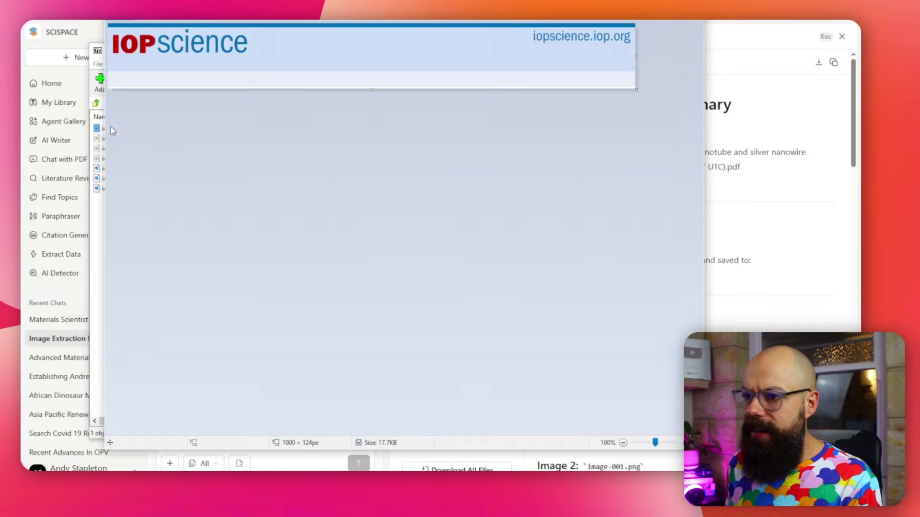
key(Escape)
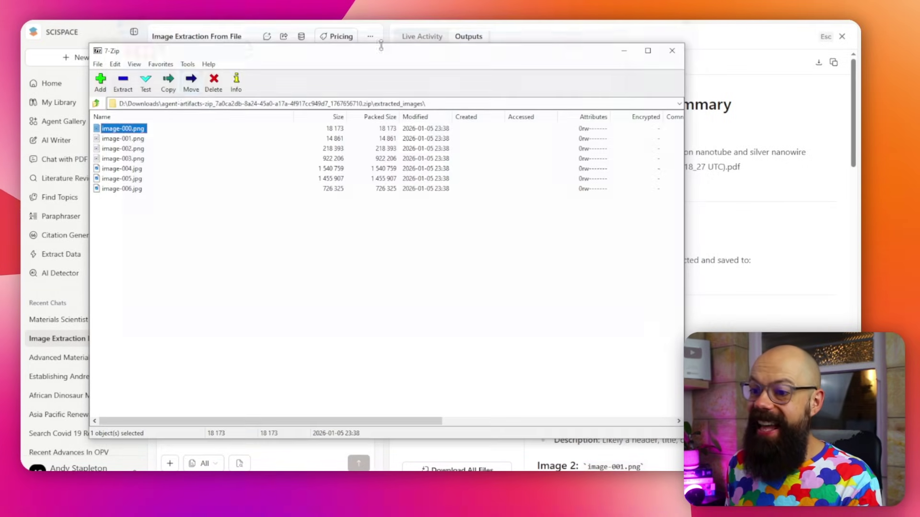
double_click(124, 138)
key(Escape)
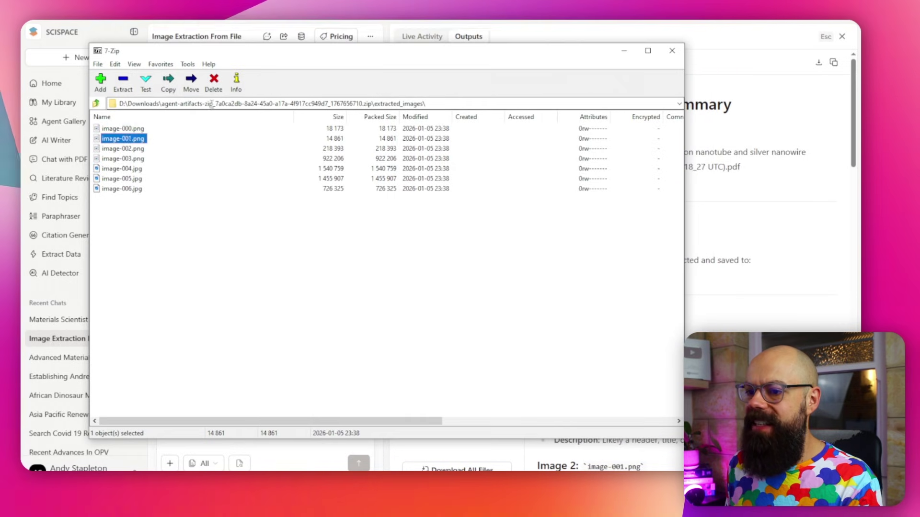
double_click(120, 149)
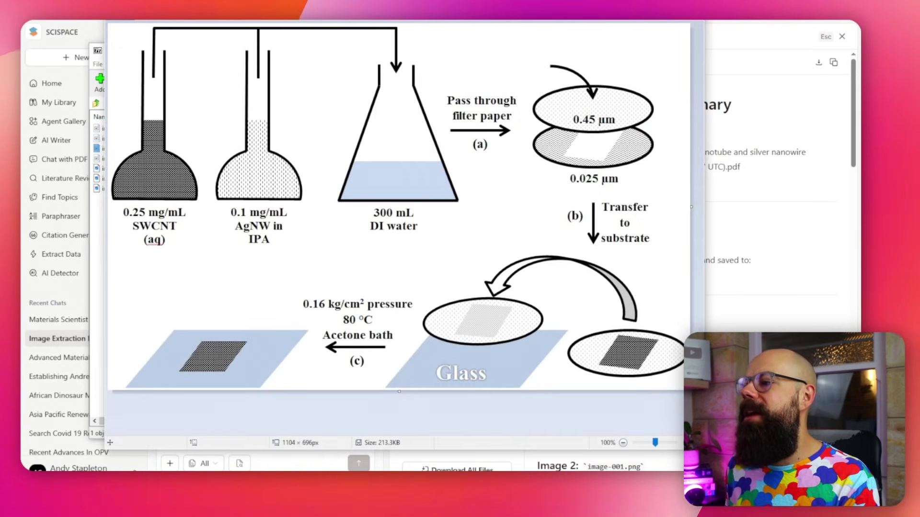
key(Escape)
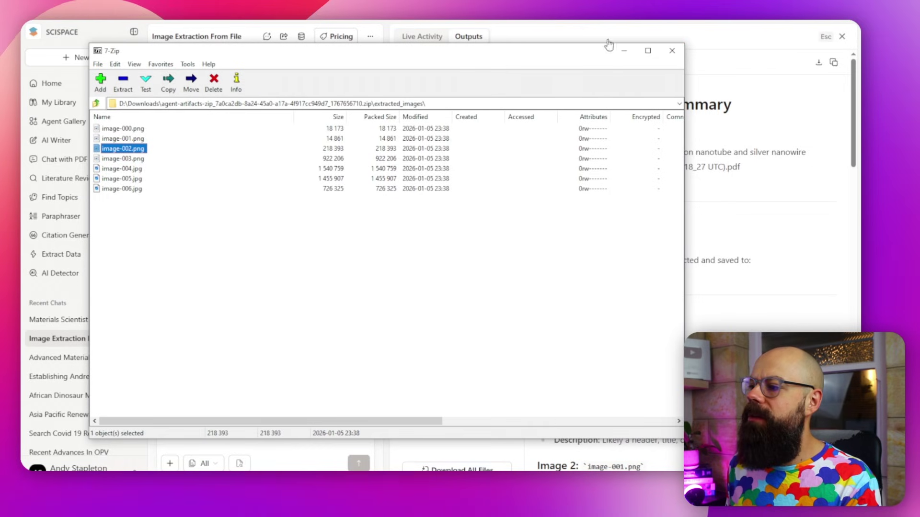
Step: Close the extracted images archive and the chat's outputs view, and return to the SciSpace home page
click(671, 53)
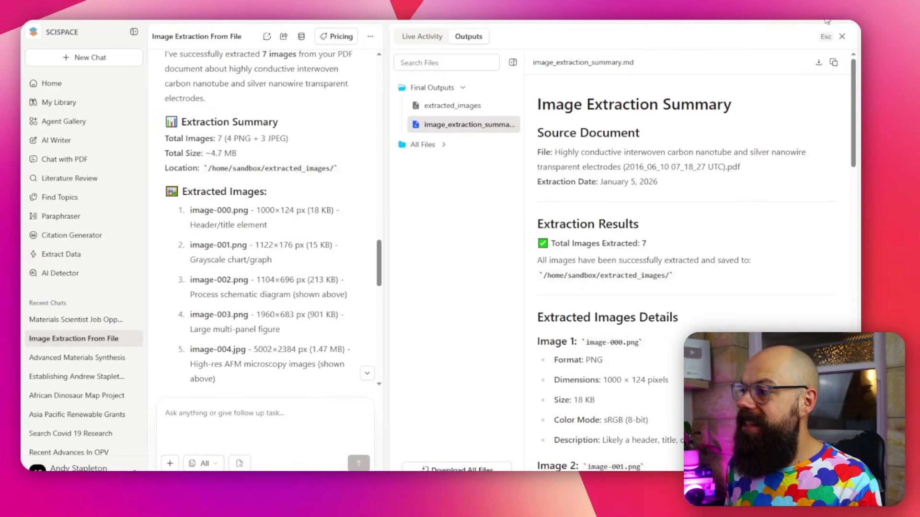
click(842, 36)
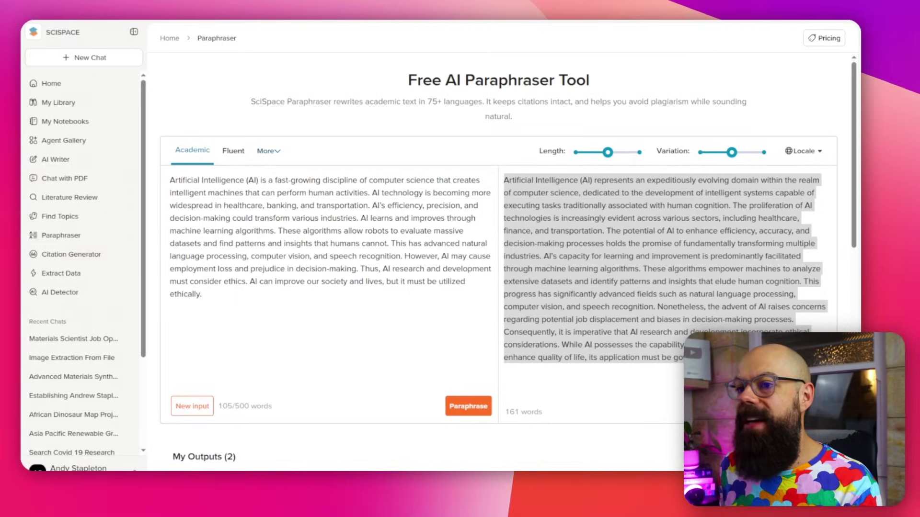
click(51, 83)
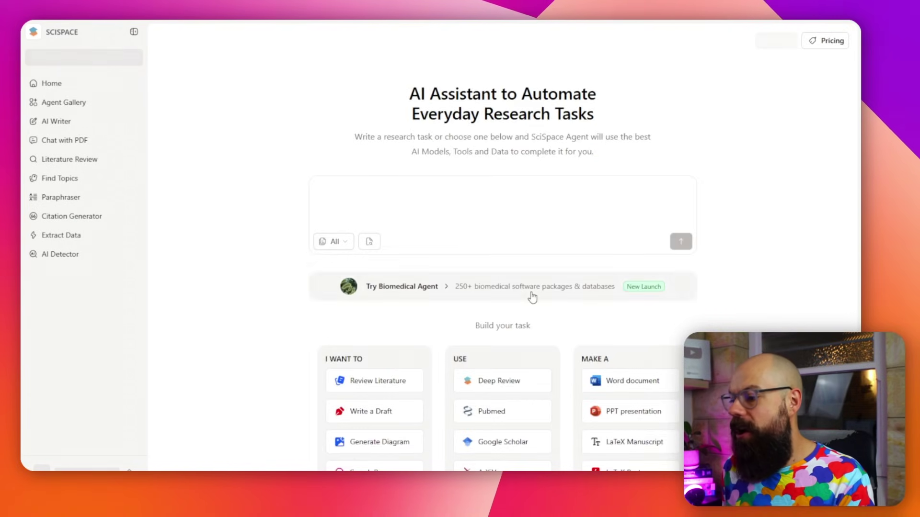
Step: Examine the home page's task prompt, the I WANT TO, USE and MAKE A options, and the Popular Tasks used by Researchers
scroll(532, 297, down, 13)
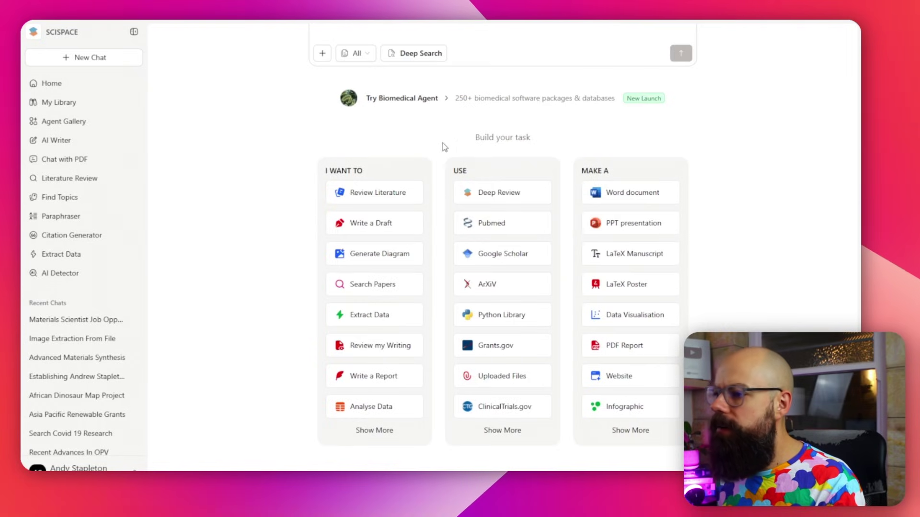
scroll(445, 147, up, 3)
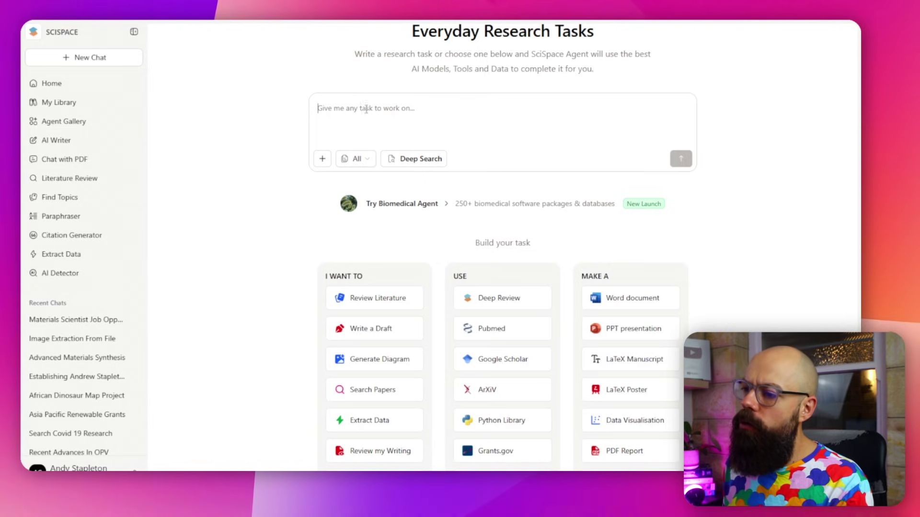
scroll(630, 307, down, 3)
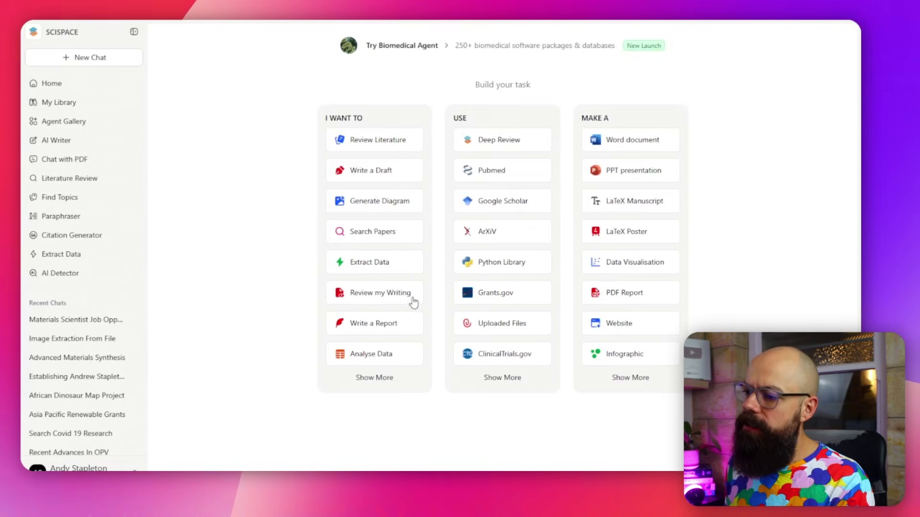
scroll(412, 298, up, 5)
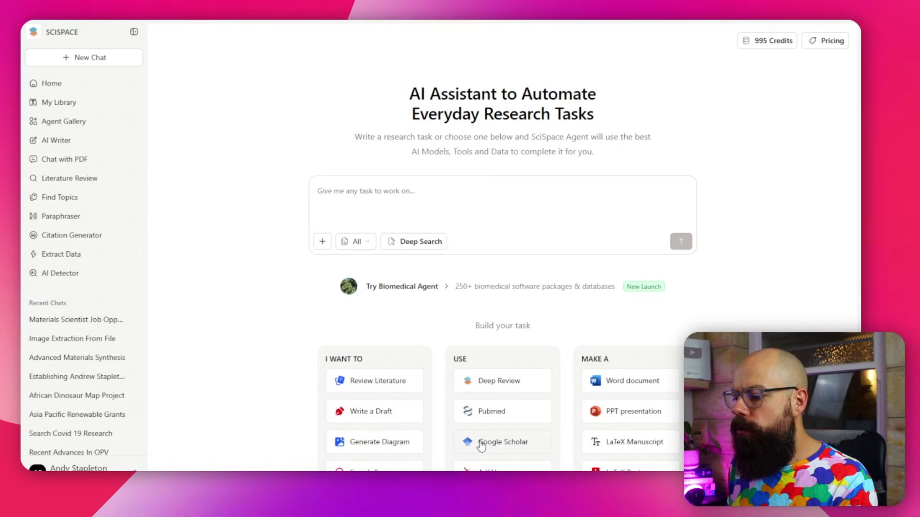
scroll(481, 445, down, 3)
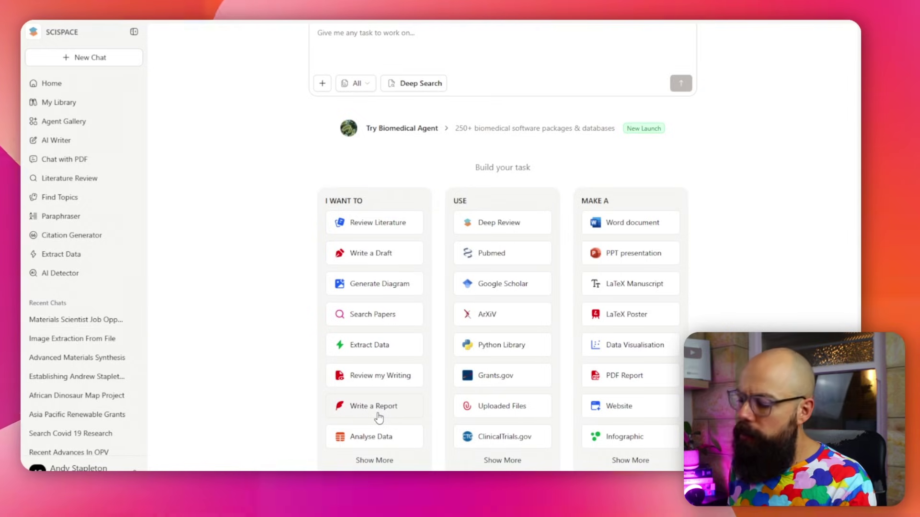
scroll(262, 256, up, 3)
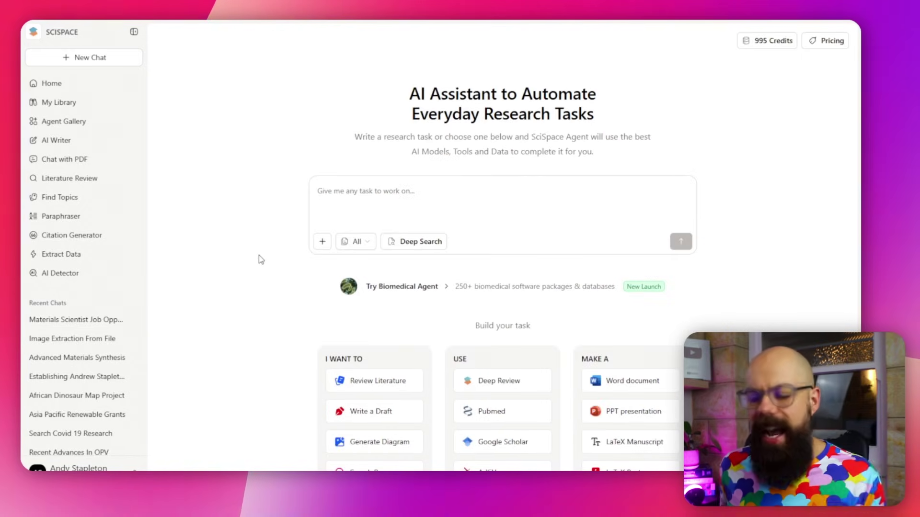
scroll(266, 252, down, 10)
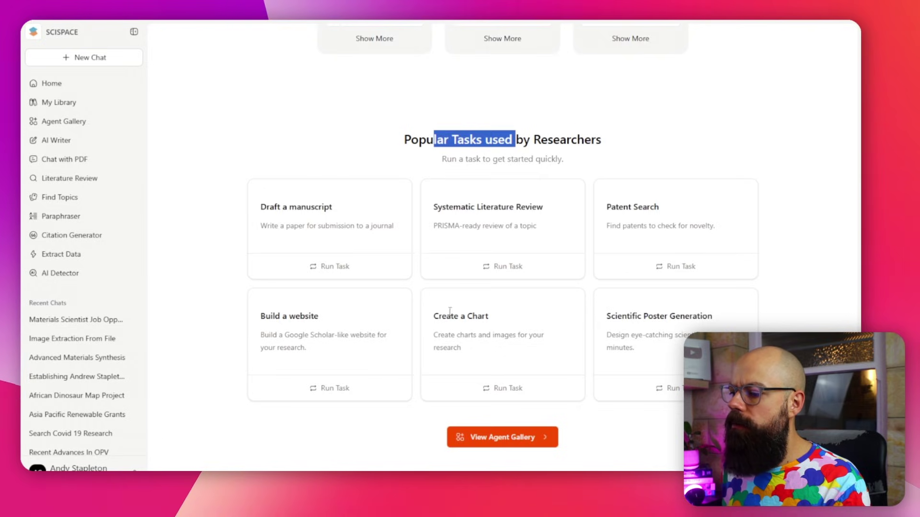
scroll(443, 313, down, 1)
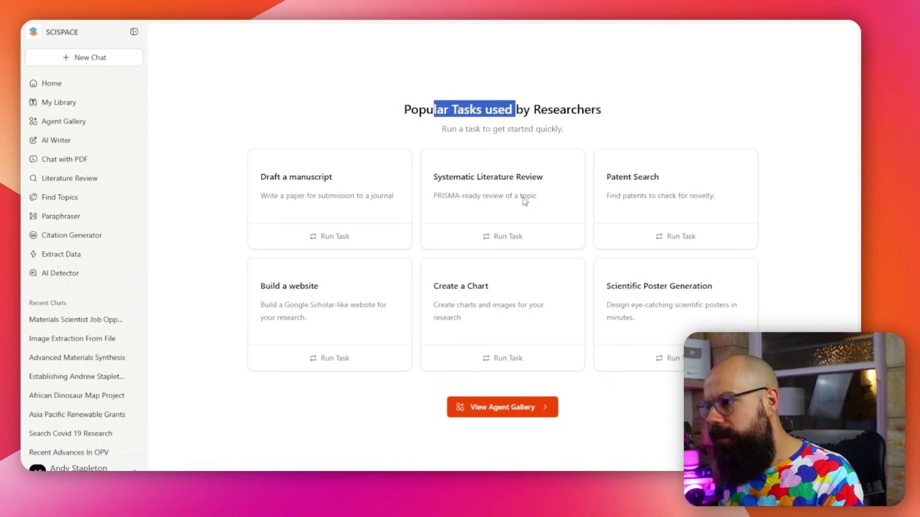
scroll(460, 244, up, 10)
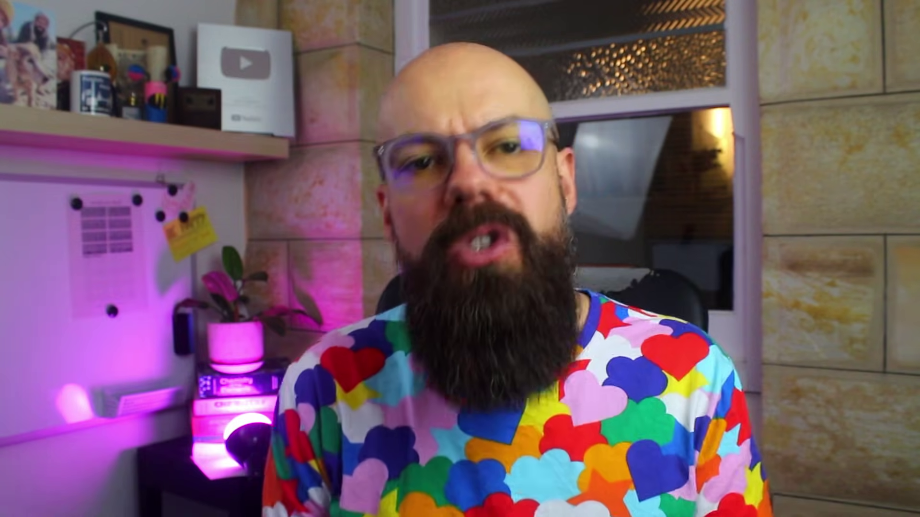